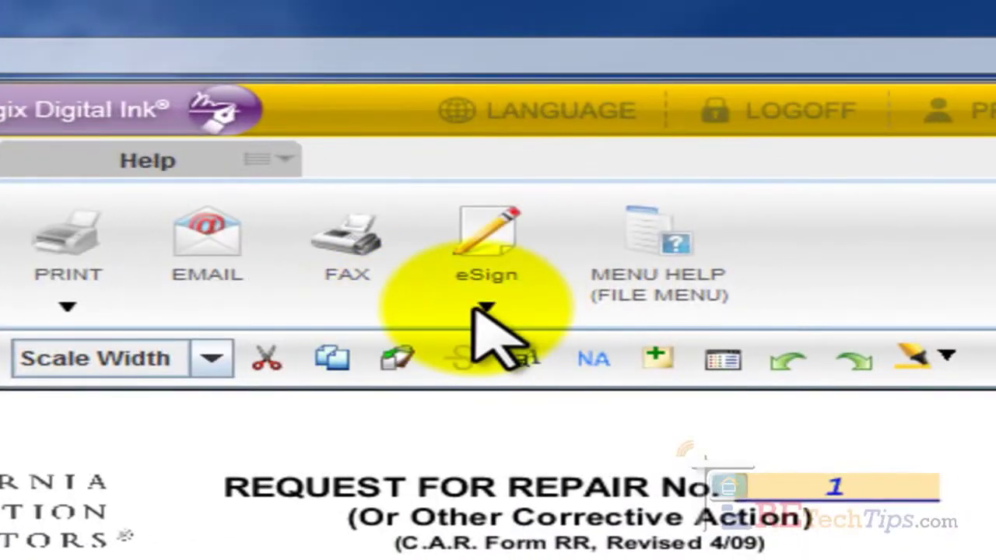
Show the eSign menu's Sign and Check Status choices for the RR-1 Request for Repair form.
left_click(484, 307)
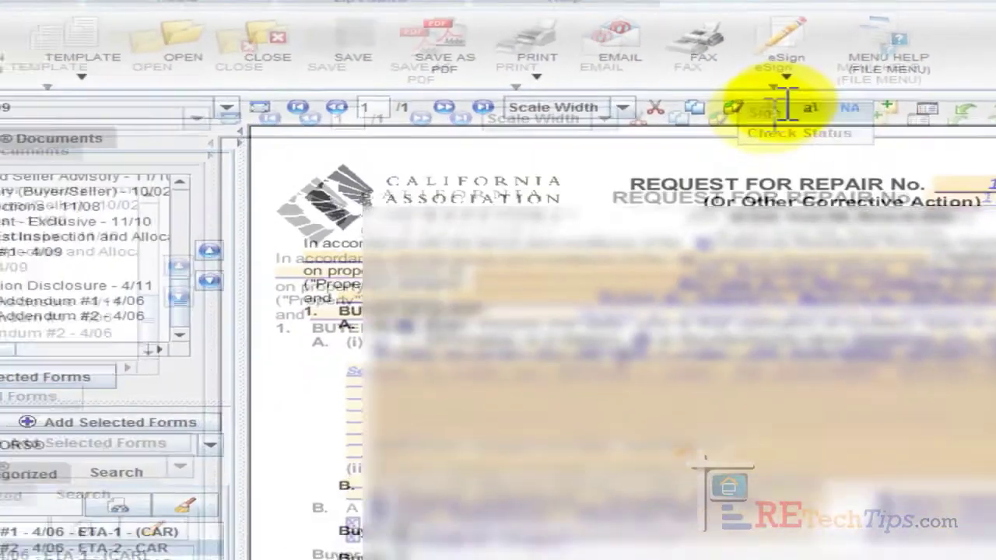
Start signing and deselect every document in eSign Selection.
left_click(467, 350)
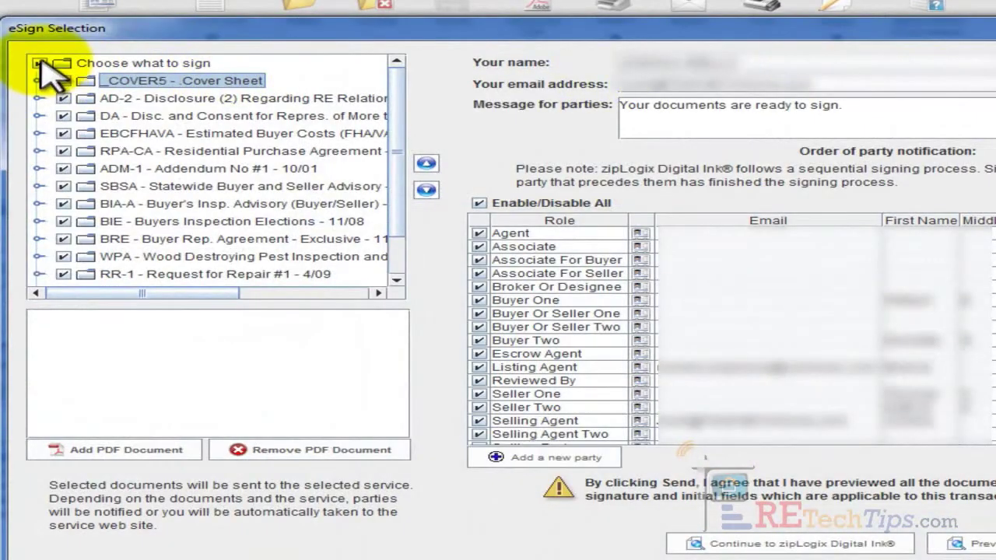
left_click(40, 63)
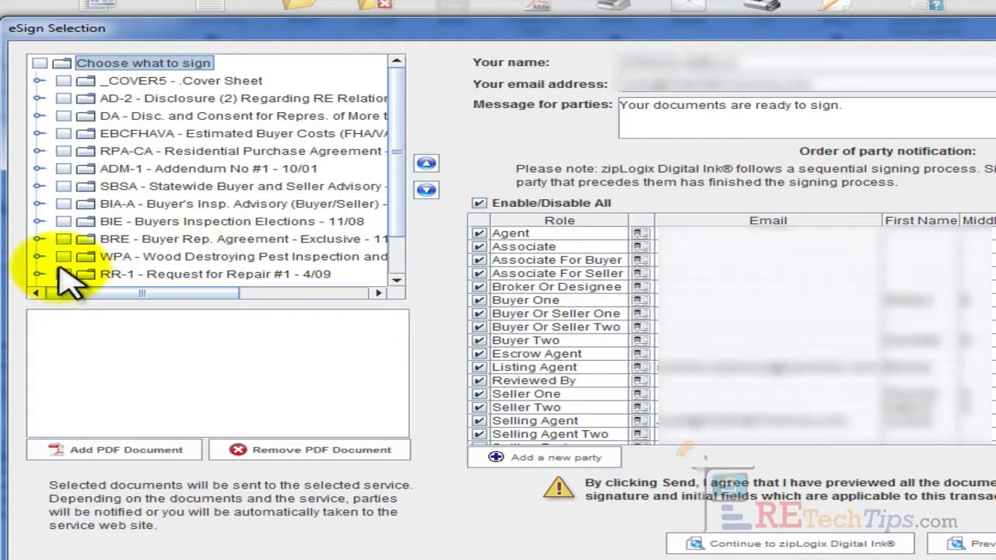
left_click(387, 134)
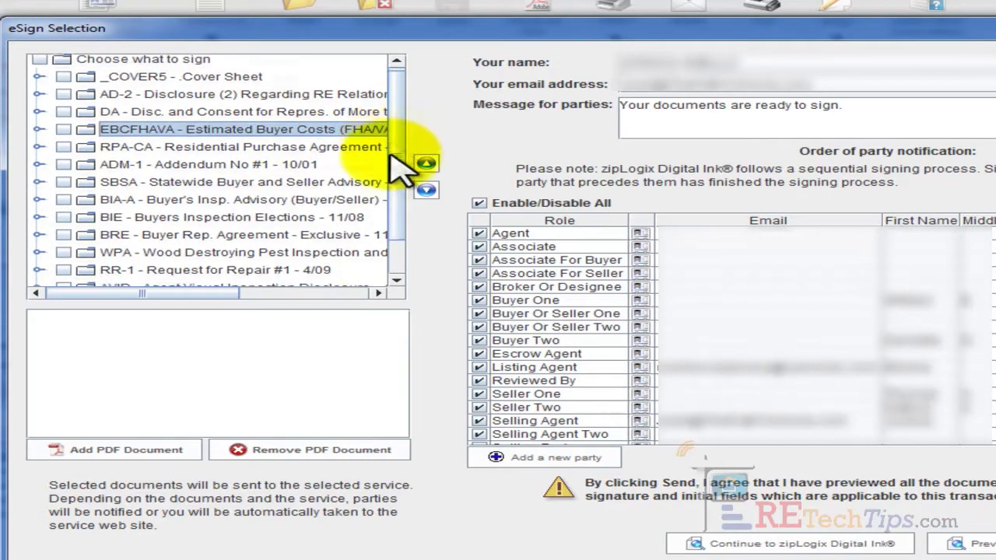
scroll(399, 216, "down", 1)
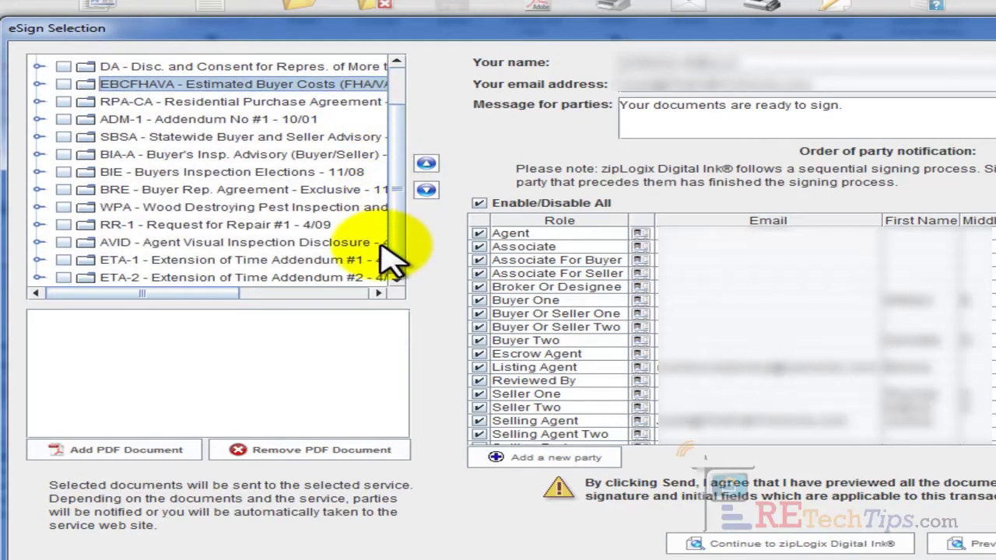
Include page 1 of RR-1 Request for Repair #1 and disable all signer roles.
left_click(38, 224)
left_click(88, 242)
left_click(88, 242)
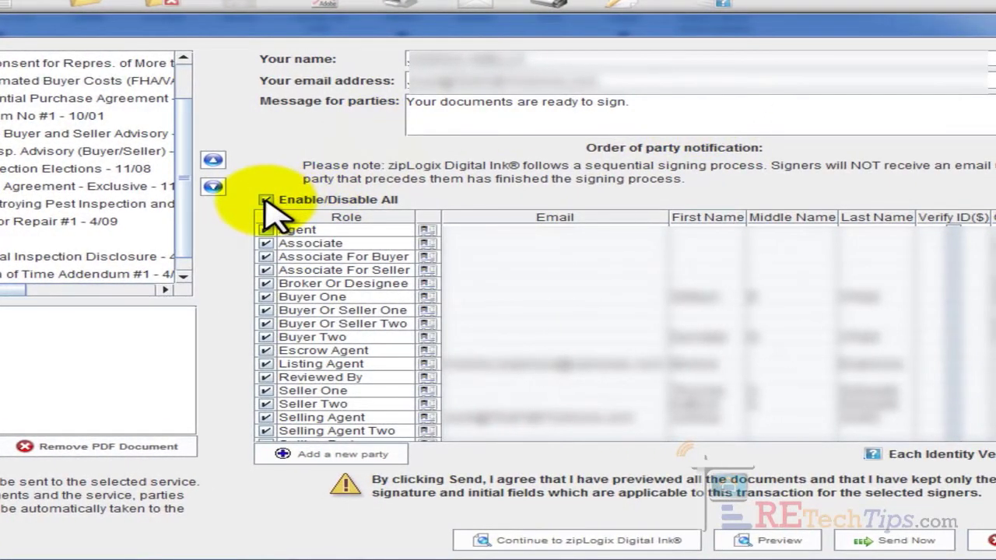
left_click(266, 200)
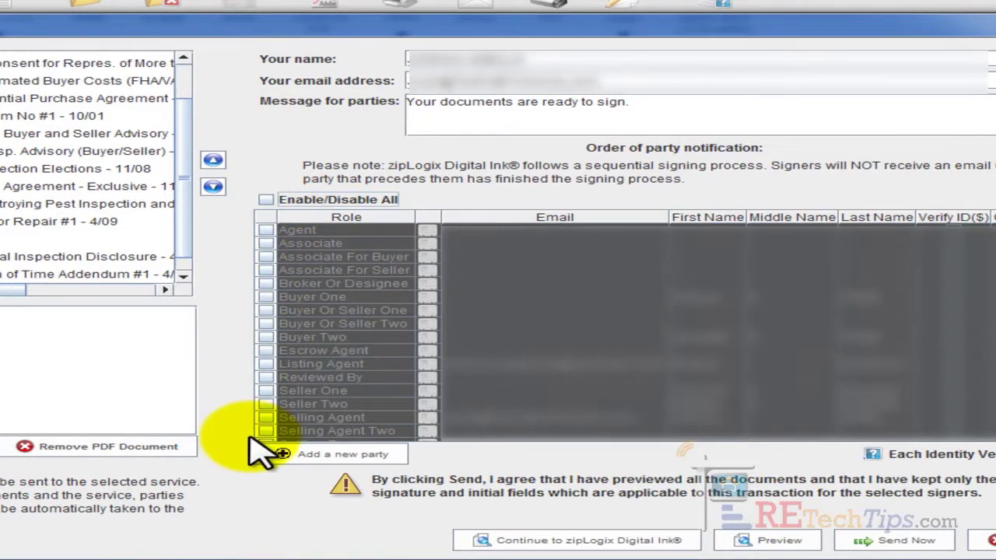
Enable Buyer One and Buyer Two as signers, with Buyer Two notified first (order 1).
left_click(266, 297)
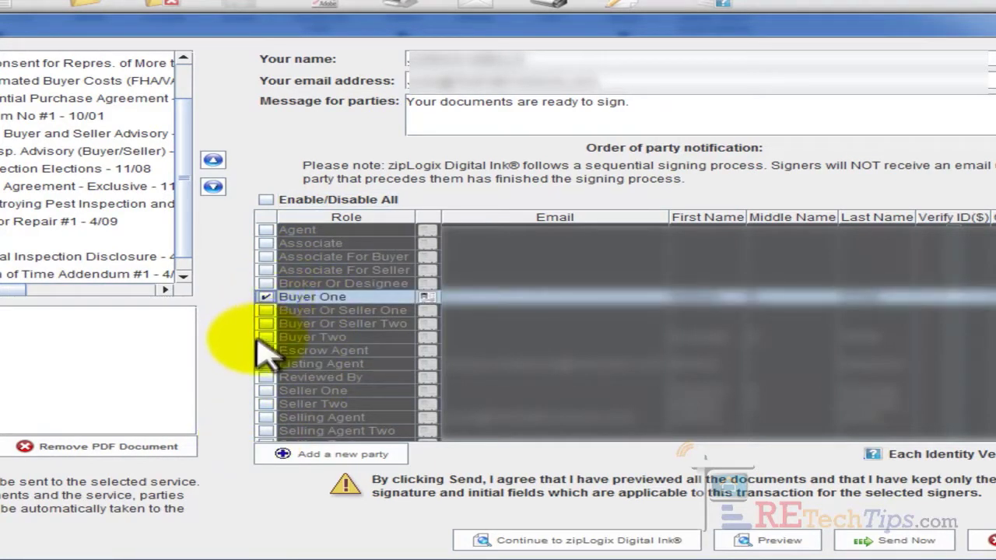
left_click(266, 337)
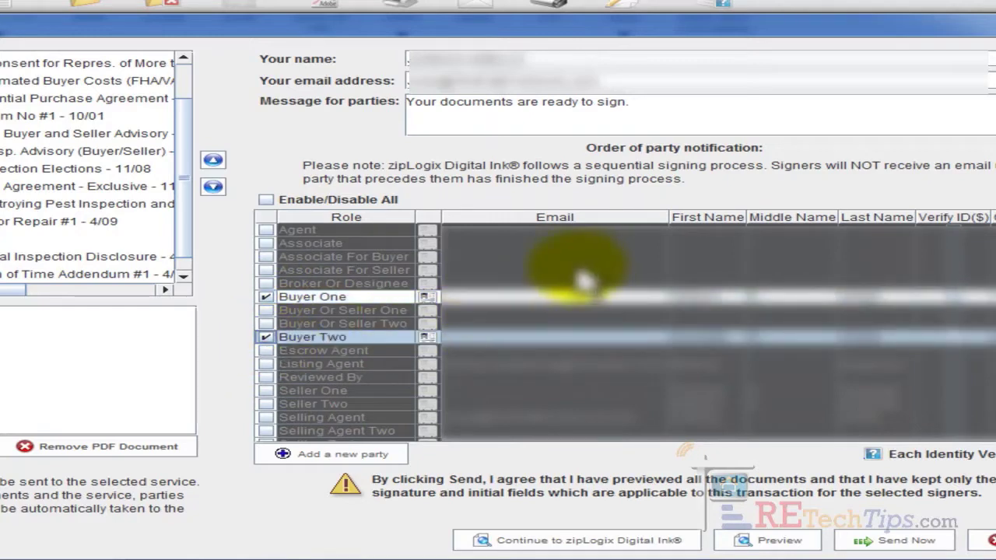
left_click(551, 298)
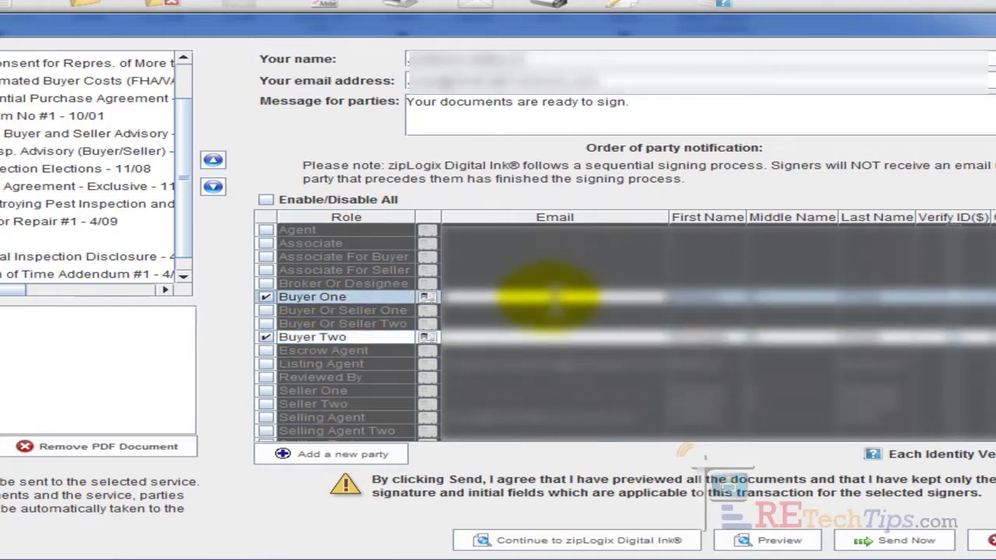
key("alt+Tab")
key("Escape")
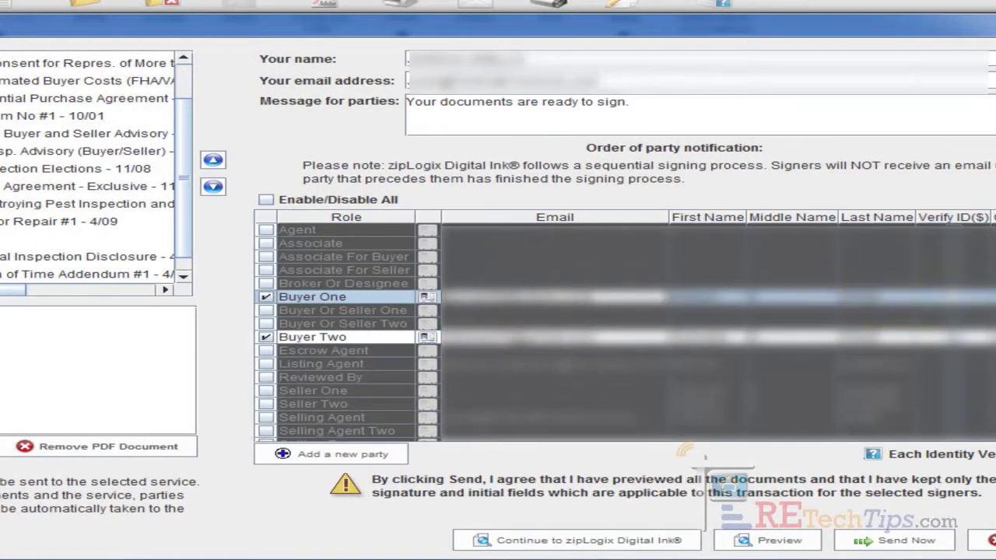
left_click(650, 340)
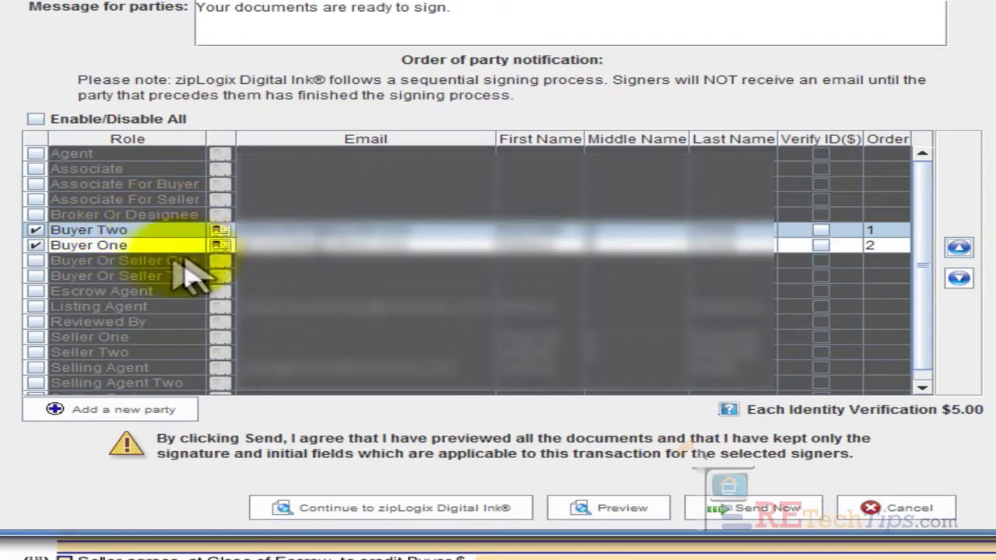
left_click(296, 247)
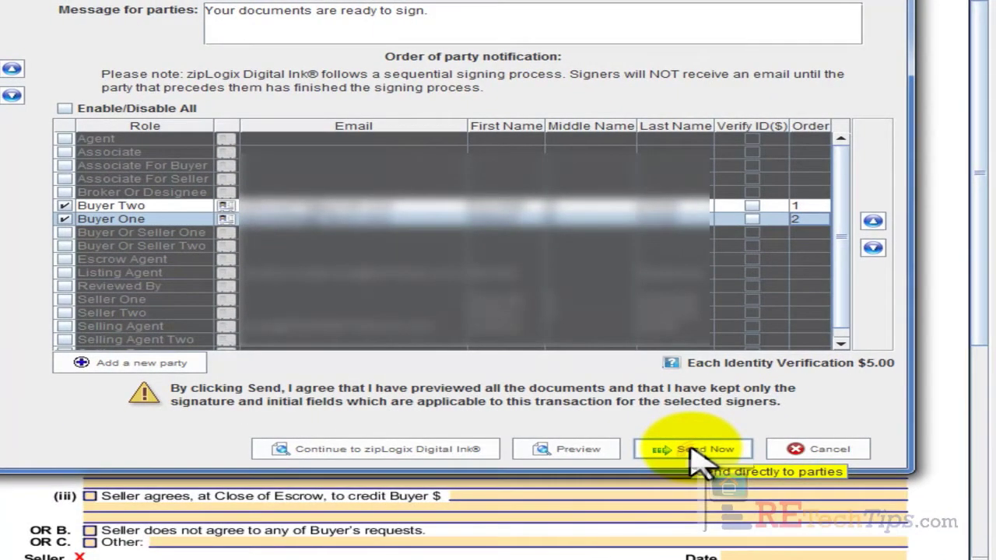
Send Request for Repair #1 to Buyer Two and Buyer One with Send Now.
left_click(699, 460)
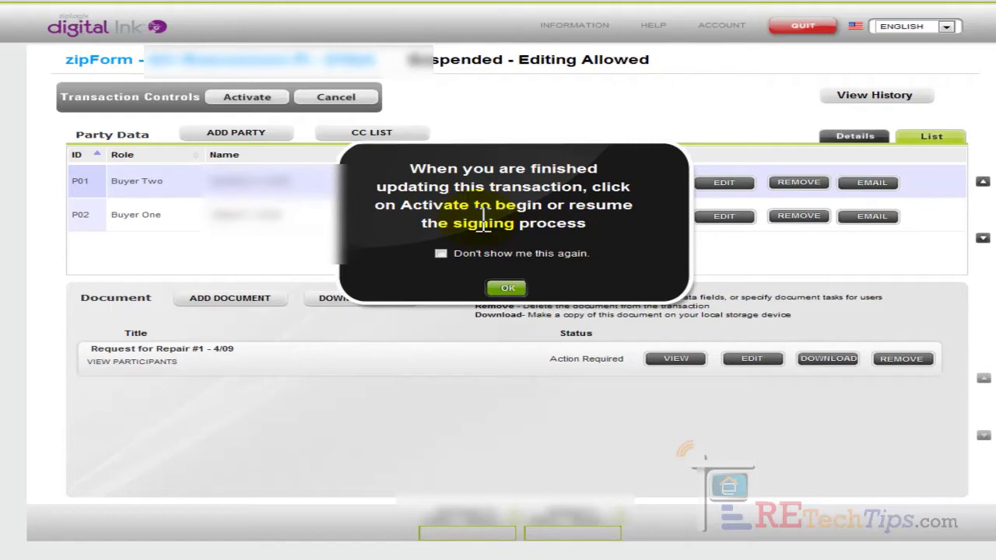
Close the activation tip to reveal both buyers with Pending registration status.
left_click(510, 287)
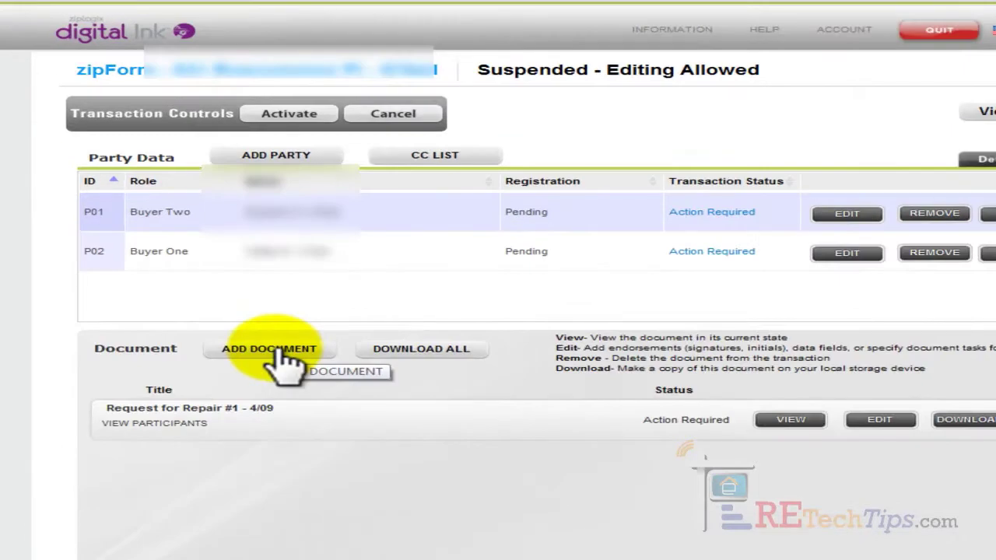
Upload Request for Repairs list.pdf from the desktop, titled 'Request For Repairs List'.
left_click(281, 351)
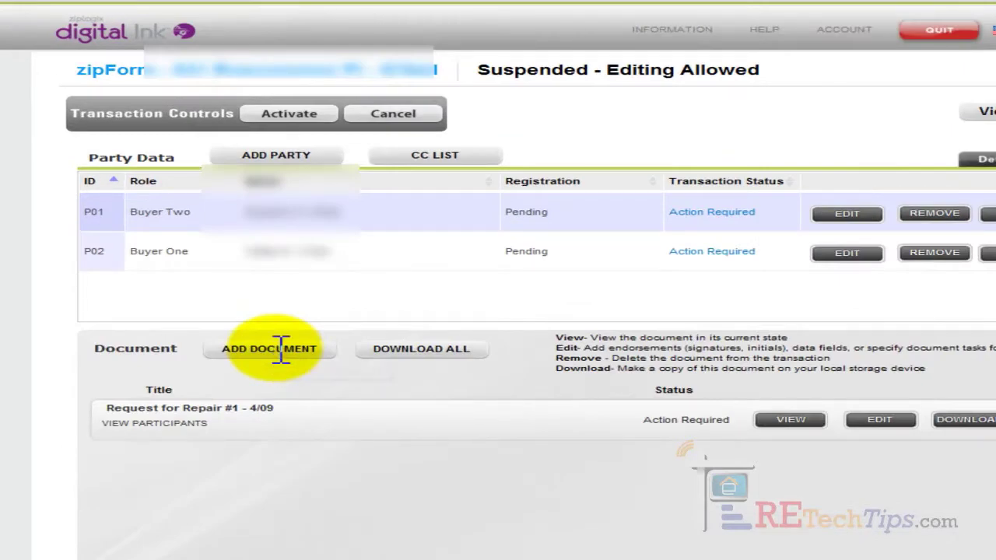
left_click(667, 449)
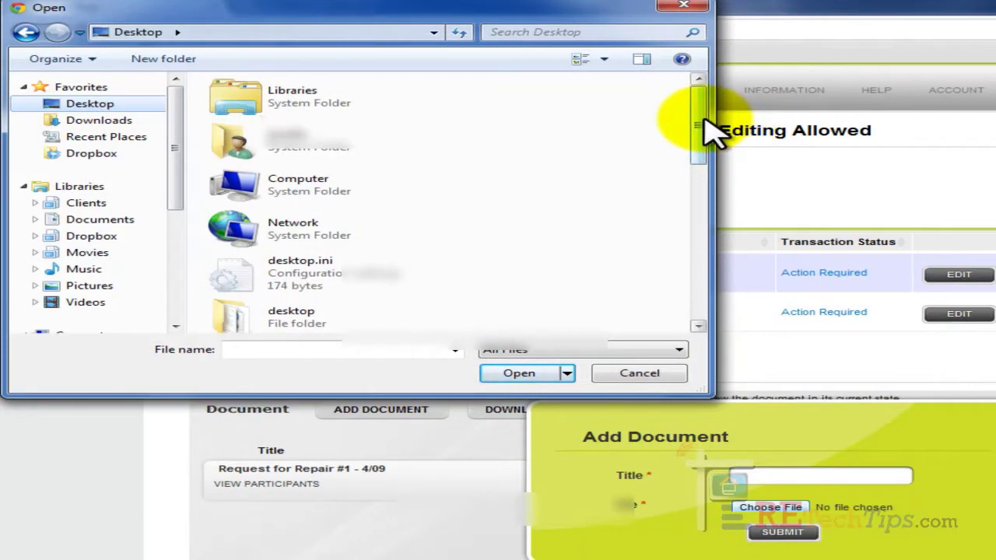
left_click_drag(707, 126, 707, 296)
left_click(330, 315)
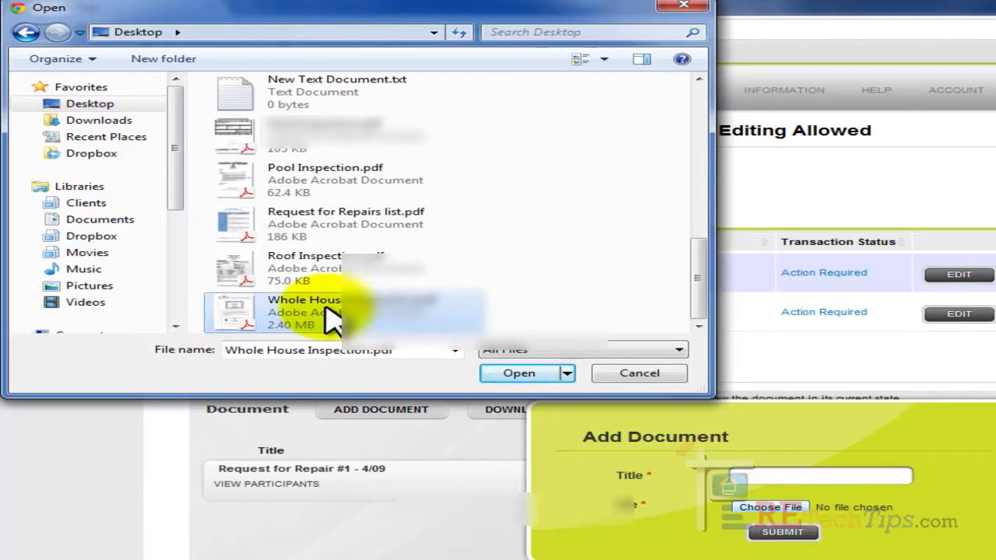
left_click(316, 228)
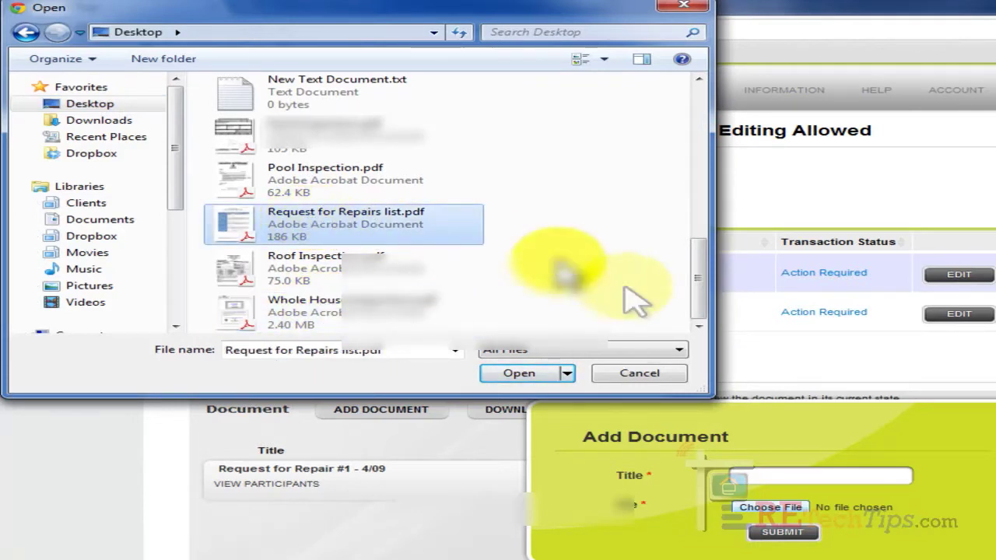
left_click(519, 372)
left_click(743, 477)
type("Request For Re")
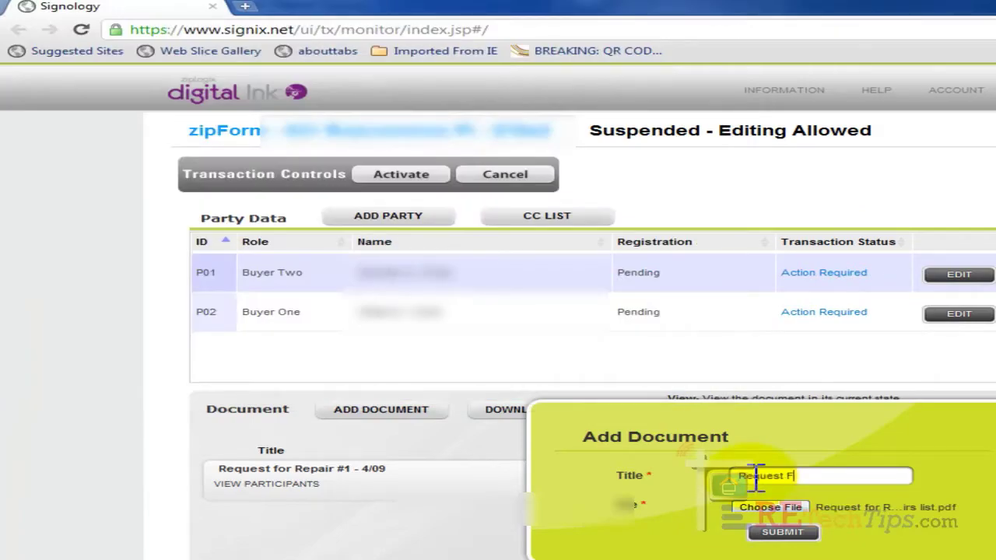
type("pa")
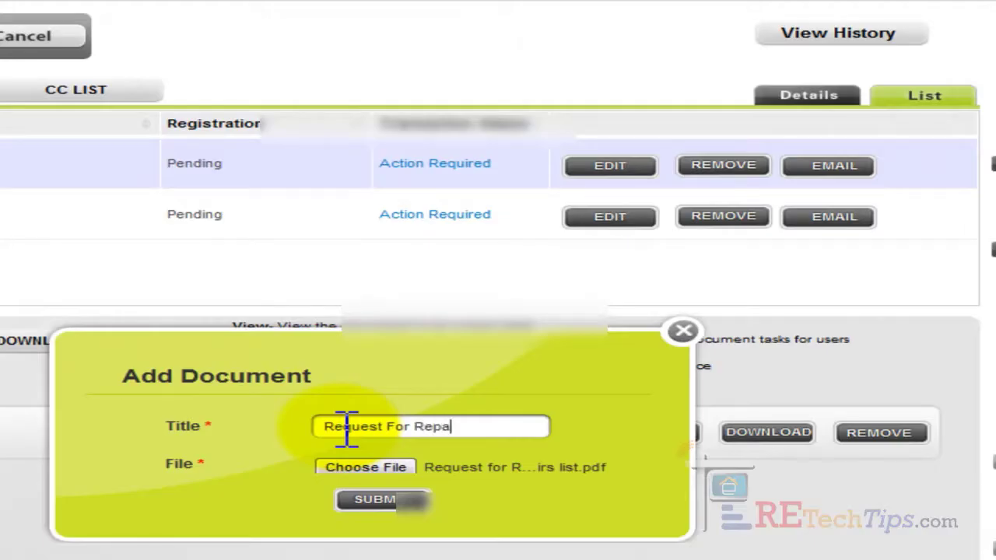
type("irs List")
left_click(381, 500)
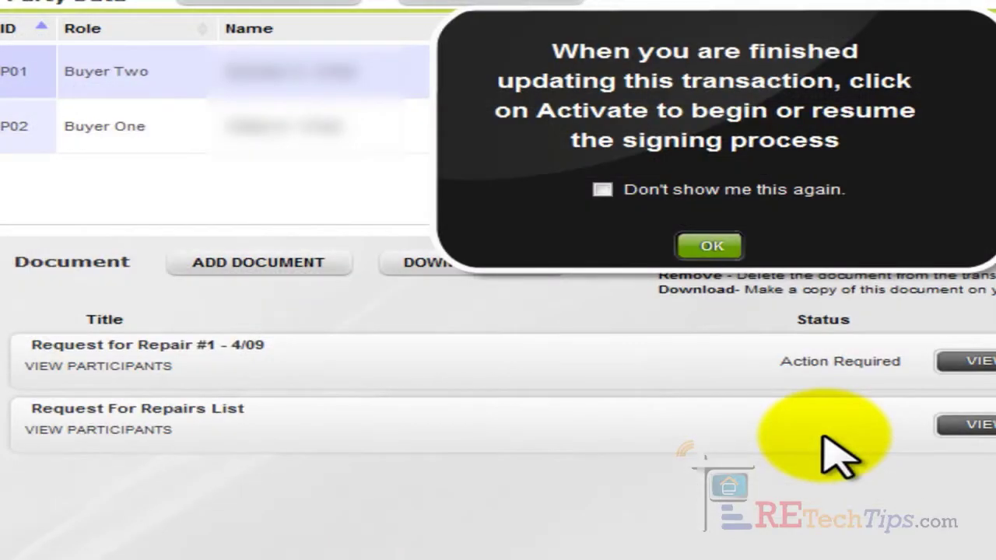
Dismiss the Activate reminder shown after the upload.
left_click(832, 456)
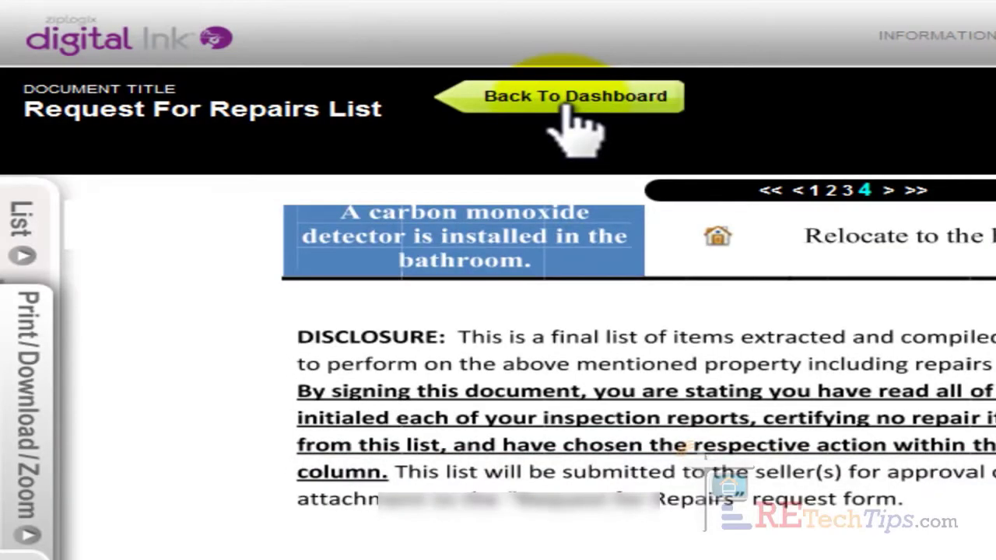
Open the Request For Repairs List in the Document Editor at page 4.
left_click(567, 108)
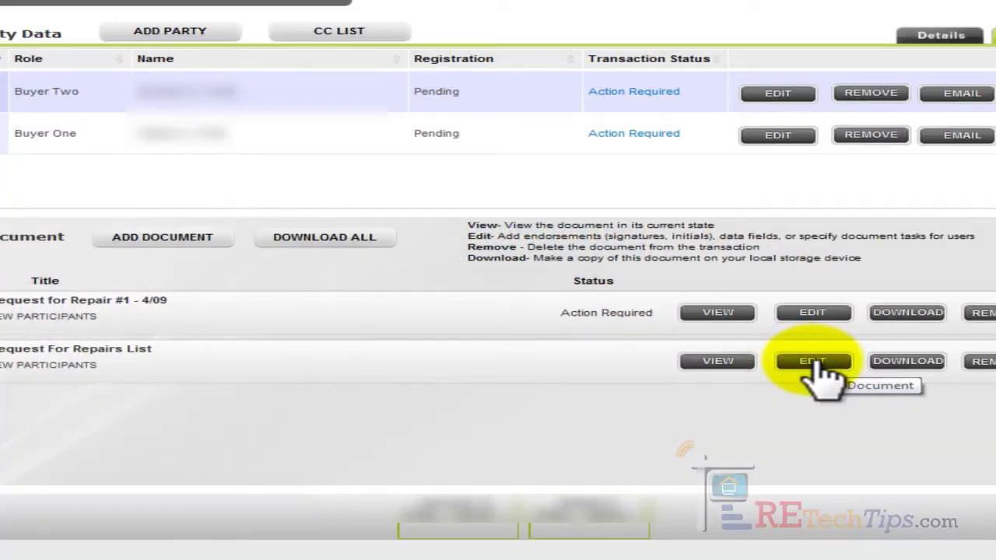
left_click(814, 363)
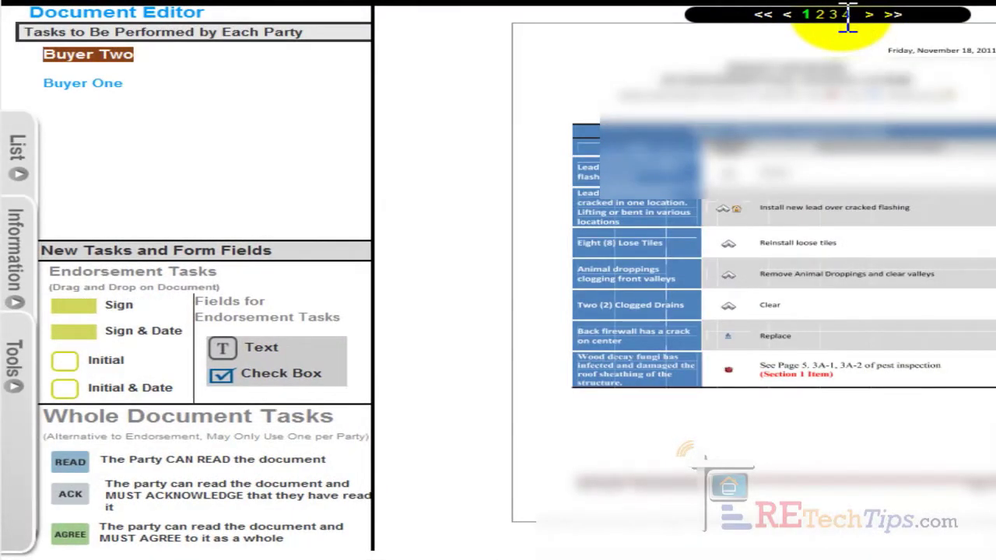
left_click(846, 15)
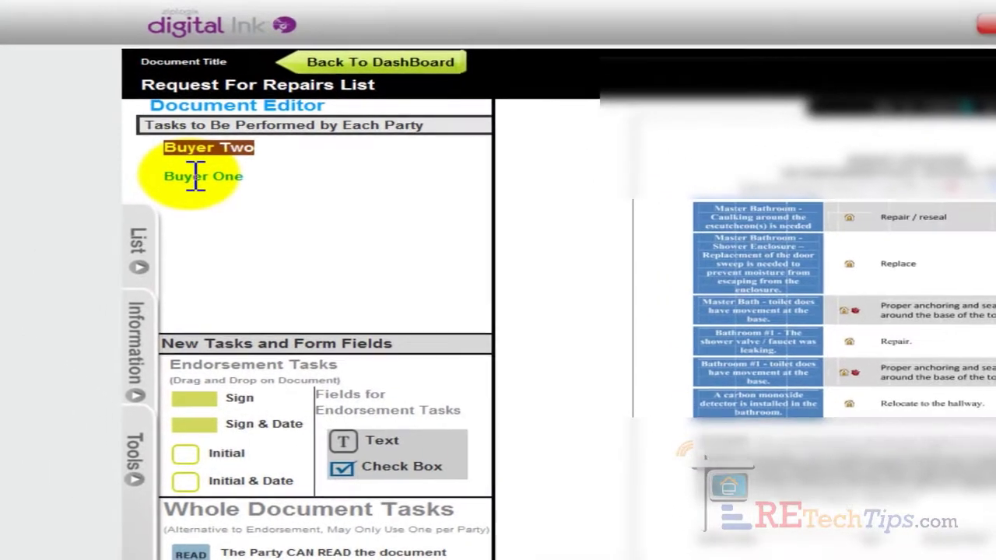
Select Buyer Two as the party to assign new tasks to.
left_click(82, 82)
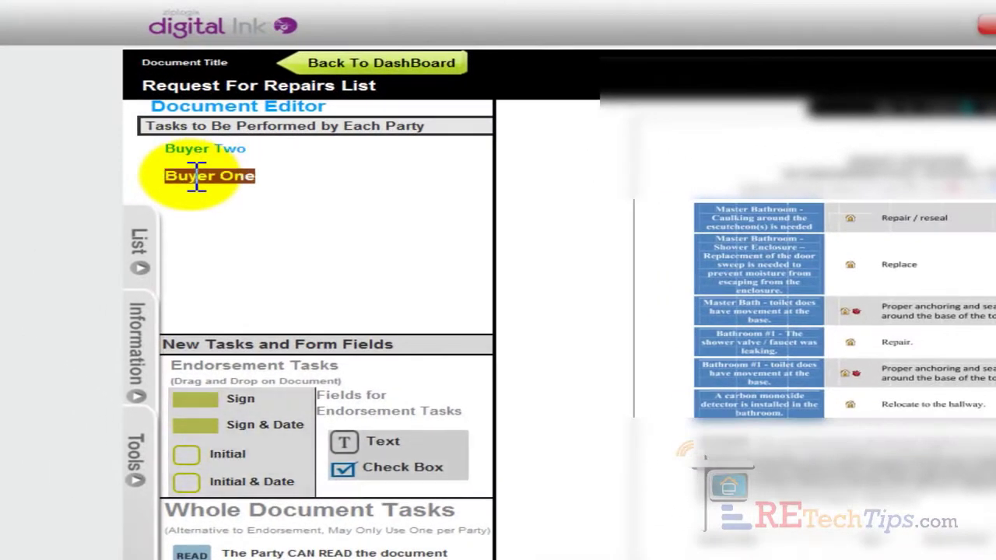
left_click(197, 150)
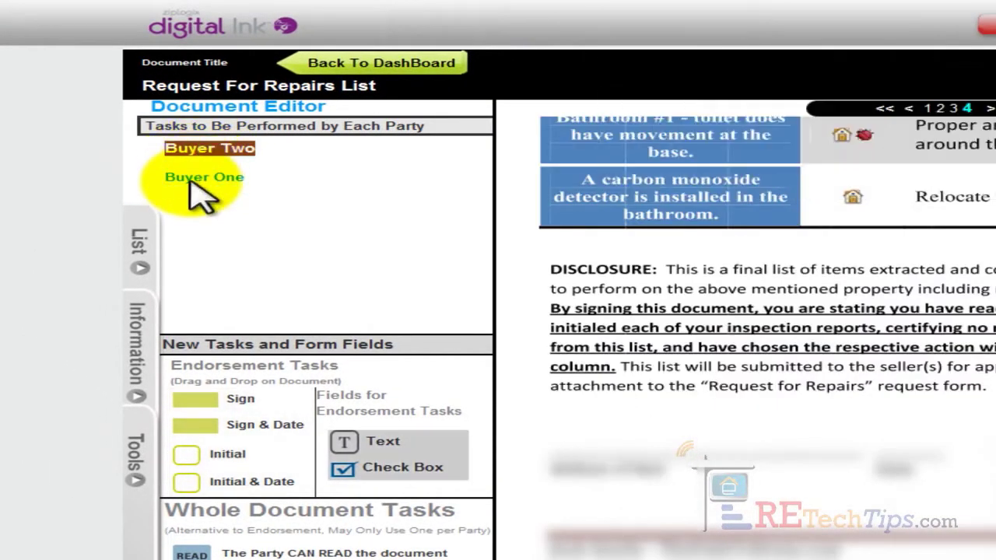
left_click(199, 181)
left_click(214, 151)
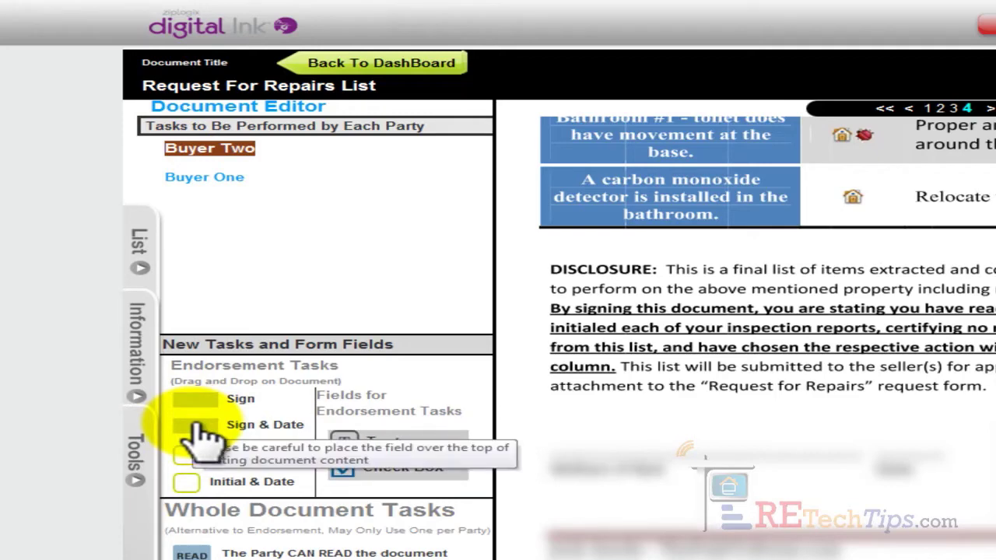
Place Buyer Two's Sign & Date field on the right signature line.
mouse_move(202, 424)
left_mouse_down()
mouse_move(887, 467)
mouse_move(856, 442)
mouse_move(995, 446)
left_mouse_up()
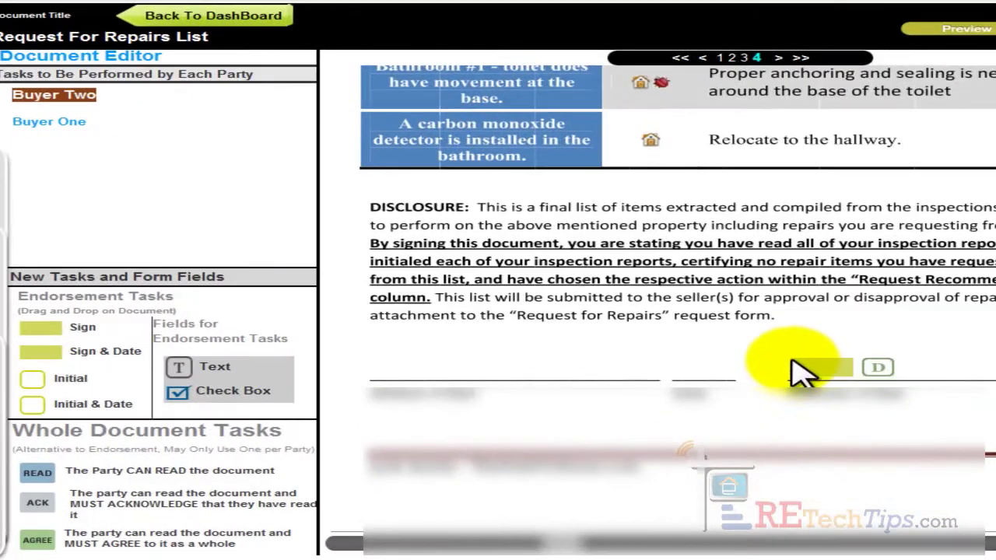
left_click_drag(795, 373, 795, 373)
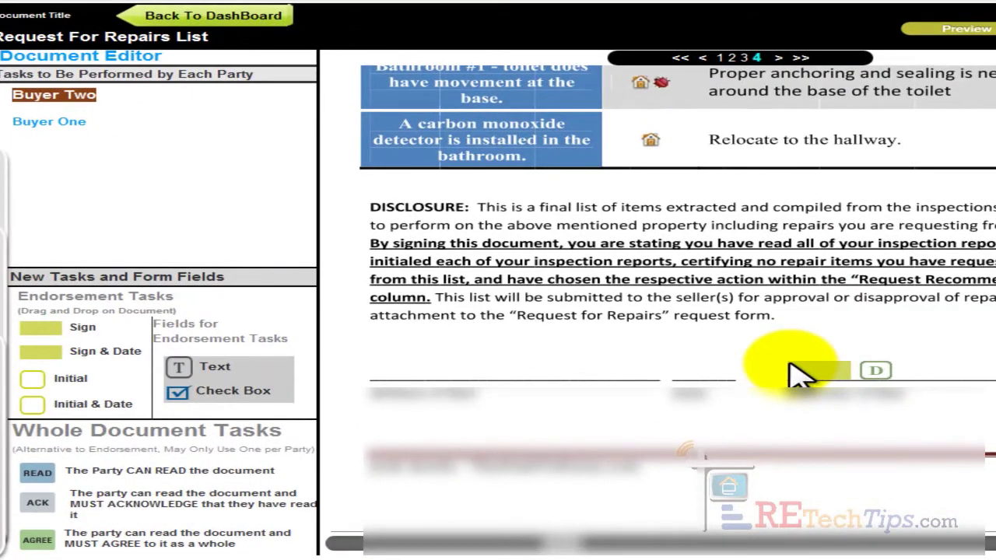
mouse_move(795, 374)
left_mouse_down()
mouse_move(812, 396)
mouse_move(798, 372)
mouse_move(890, 405)
mouse_move(878, 382)
mouse_move(862, 379)
left_mouse_up()
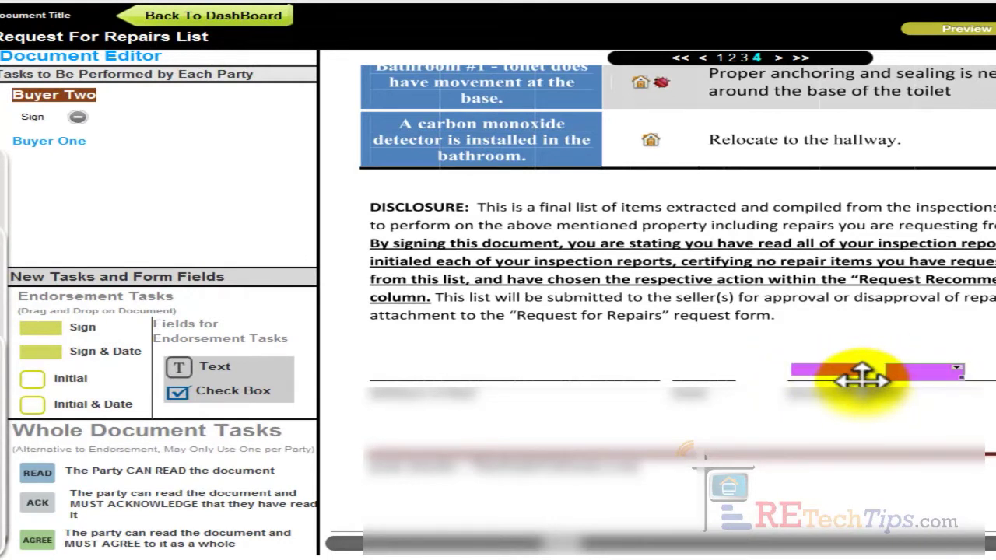
Place Buyer One's Sign & Date field on the left signature line.
left_click(59, 141)
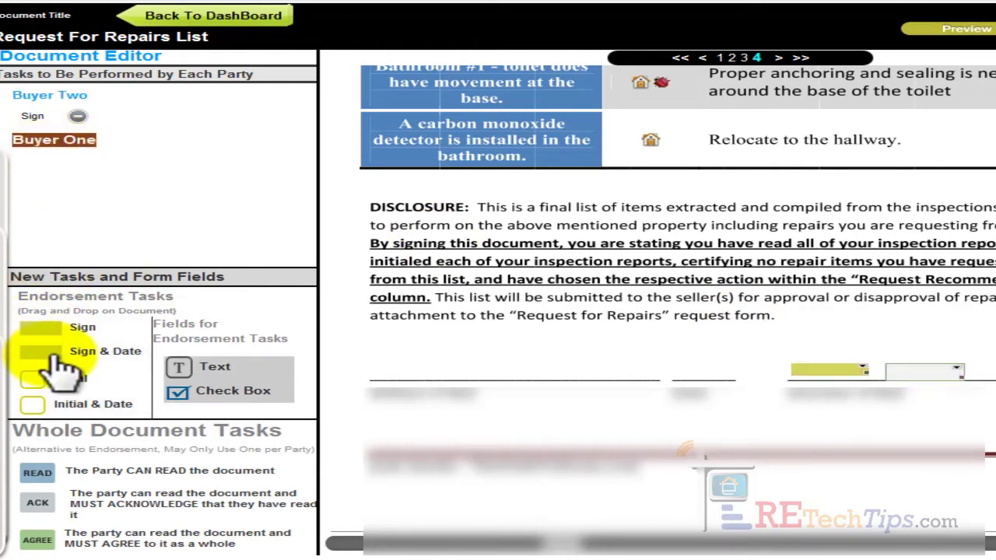
mouse_move(53, 360)
left_mouse_down()
mouse_move(136, 327)
mouse_move(374, 361)
left_mouse_up()
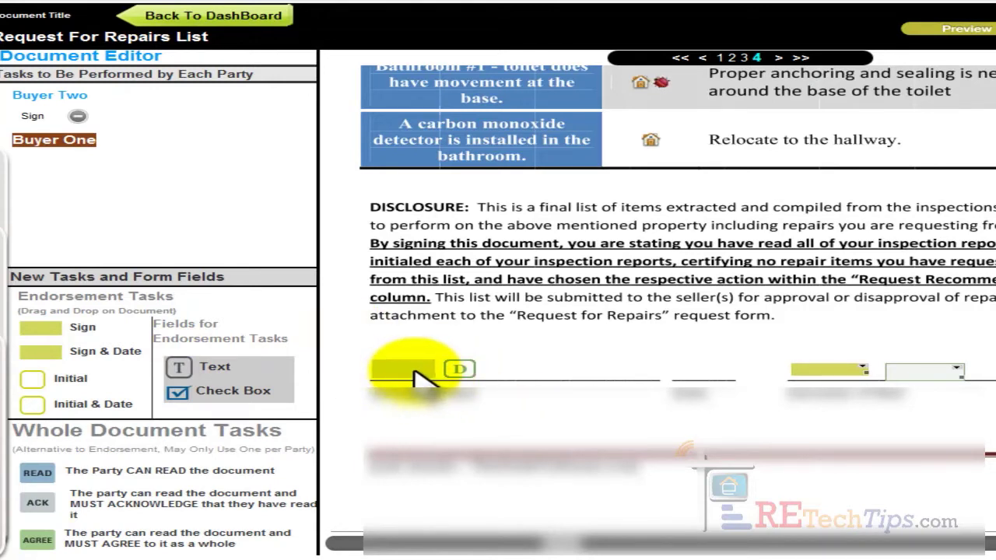
left_click(407, 372)
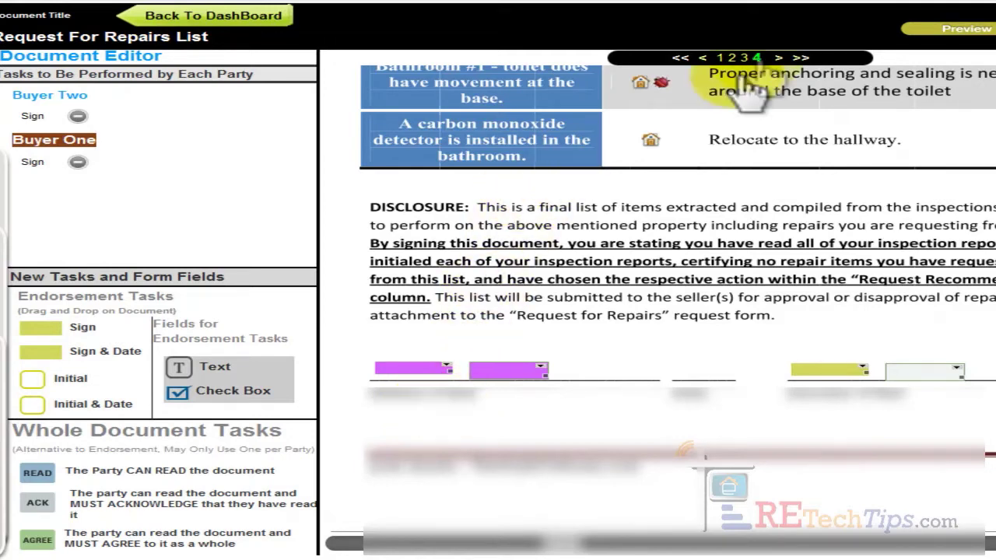
left_click(721, 58)
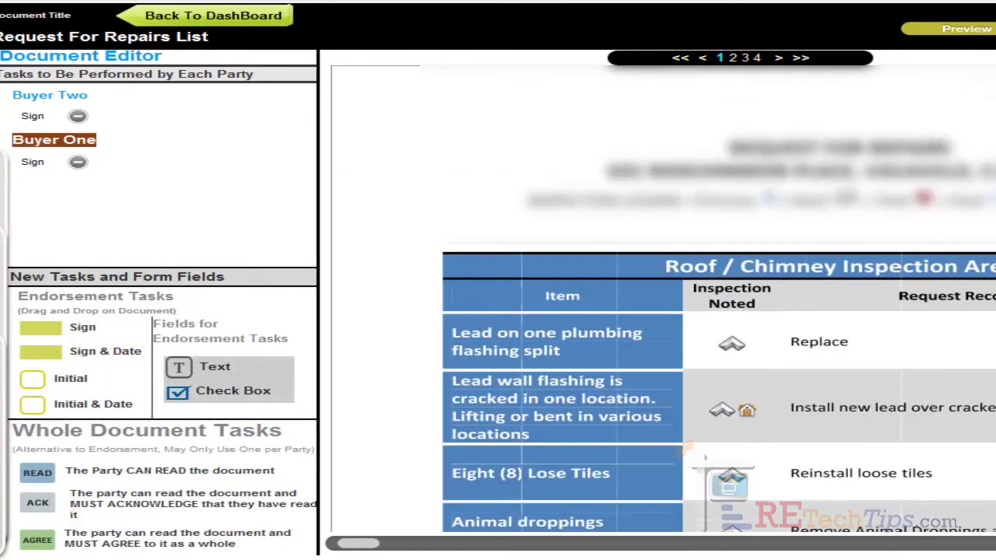
Place two Buyer Two Initial fields near the bottom of page 1.
scroll(662, 311, "down", 15)
scroll(595, 523, "right", 5)
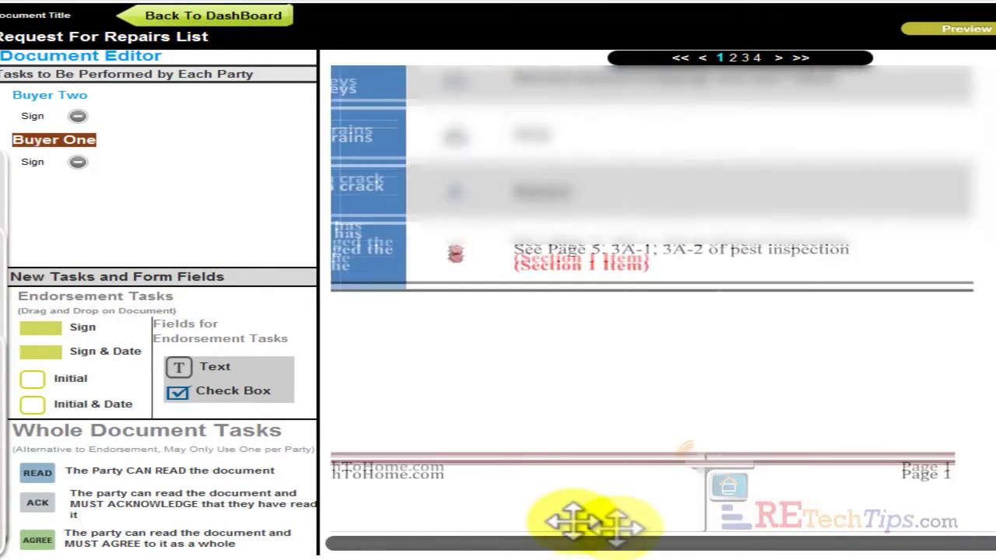
scroll(740, 400, "up", 3)
scroll(767, 466, "down", 2)
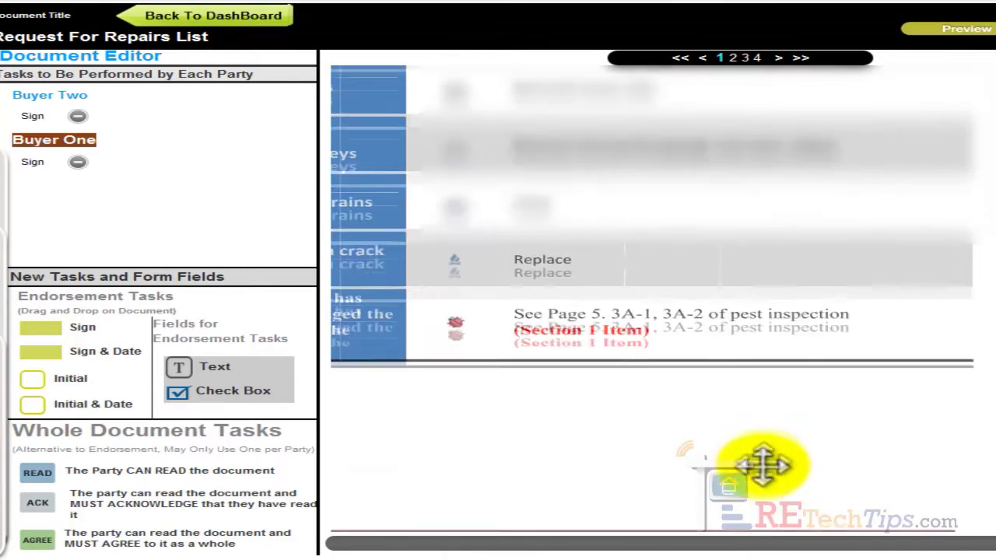
scroll(763, 465, "down", 2)
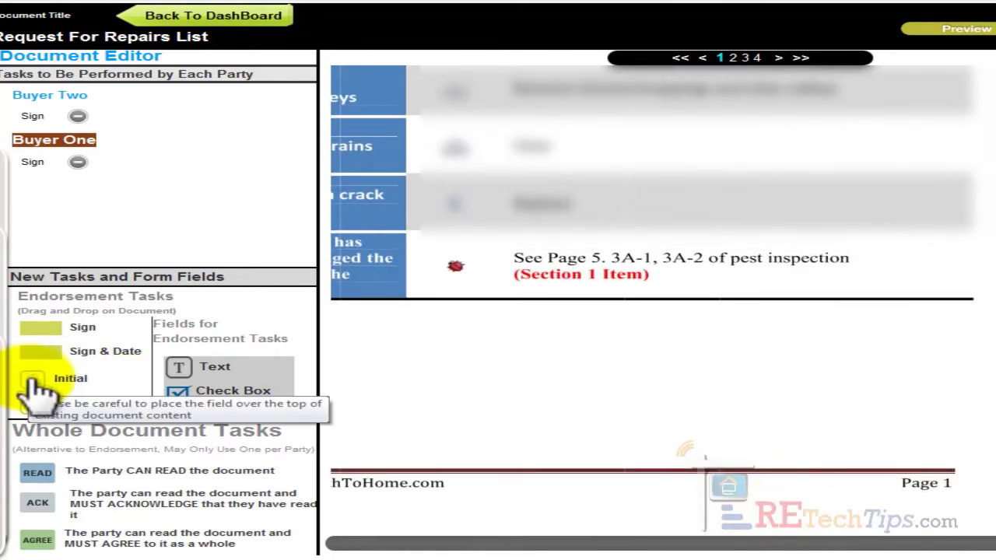
left_click(56, 96)
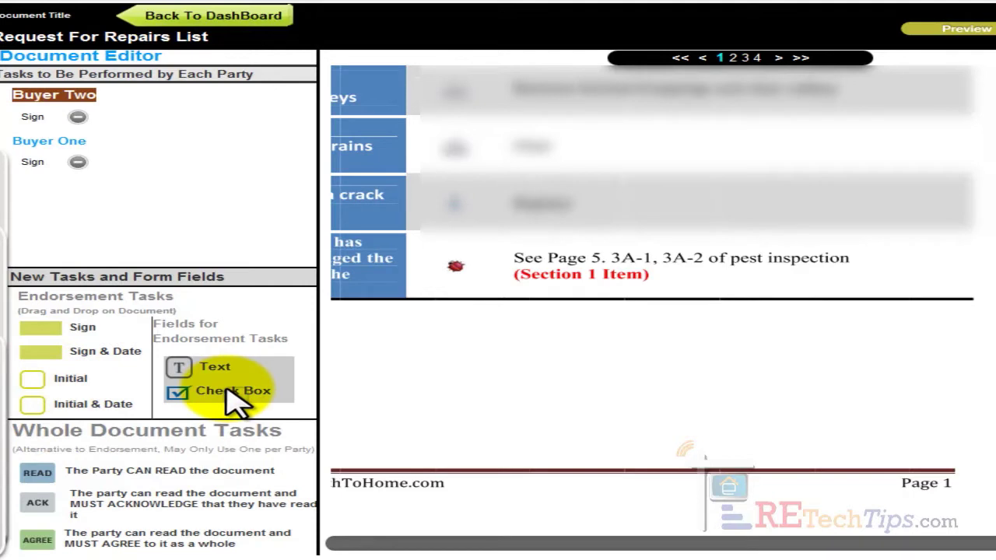
left_click_drag(234, 400, 859, 457)
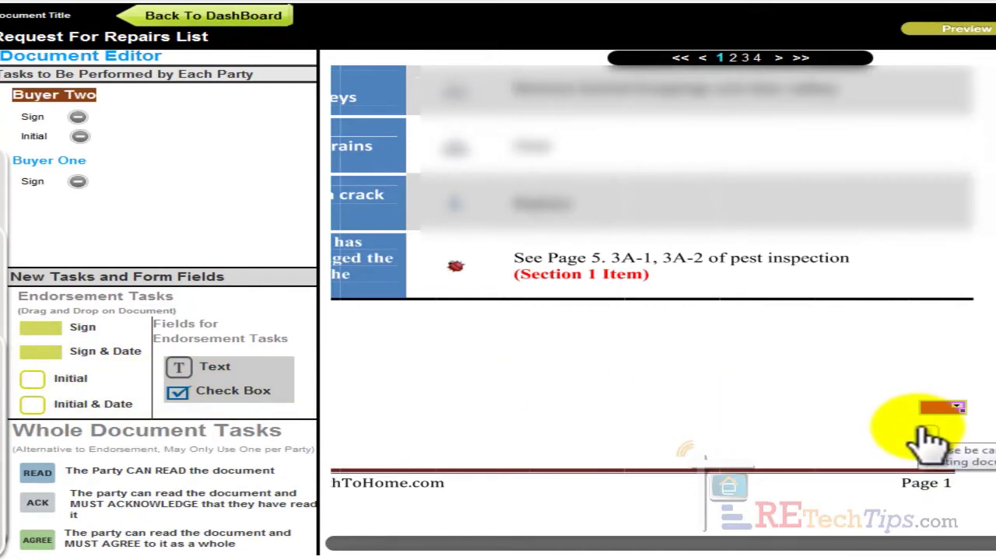
left_click_drag(926, 428, 918, 426)
left_click(345, 537)
Delete Buyer Two's extra Initial task and its initial fields from page 1, confirming each deletion.
left_click(400, 351)
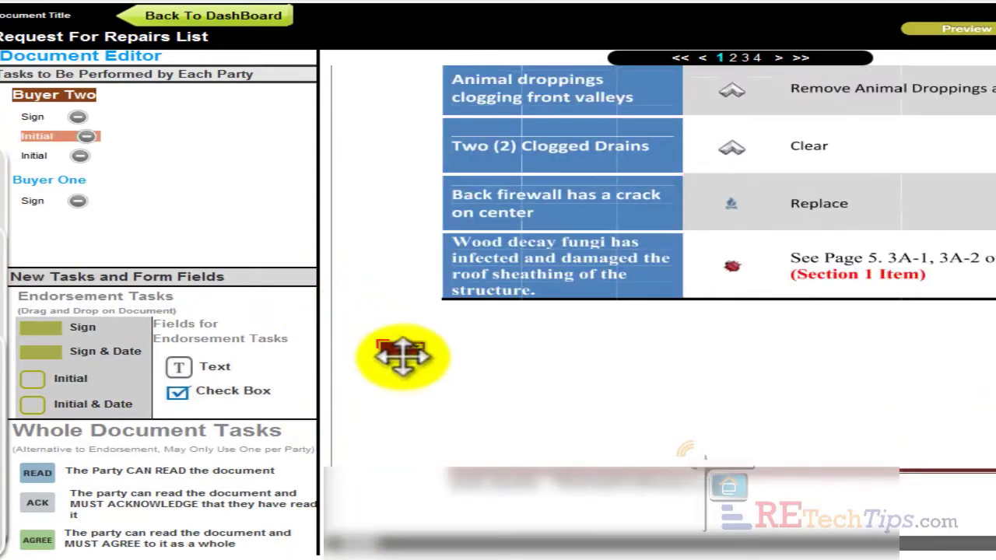
left_click_drag(400, 351, 576, 375)
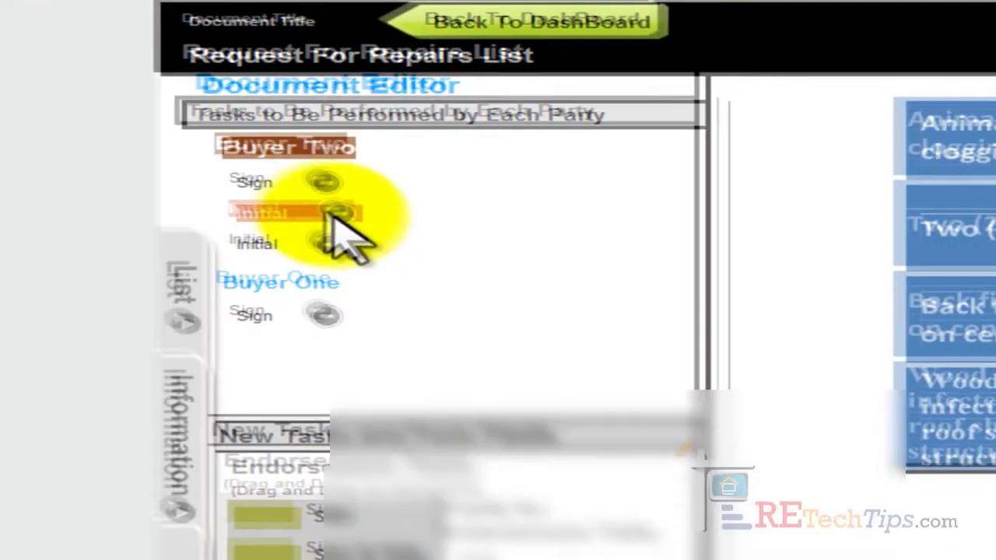
left_click(337, 215)
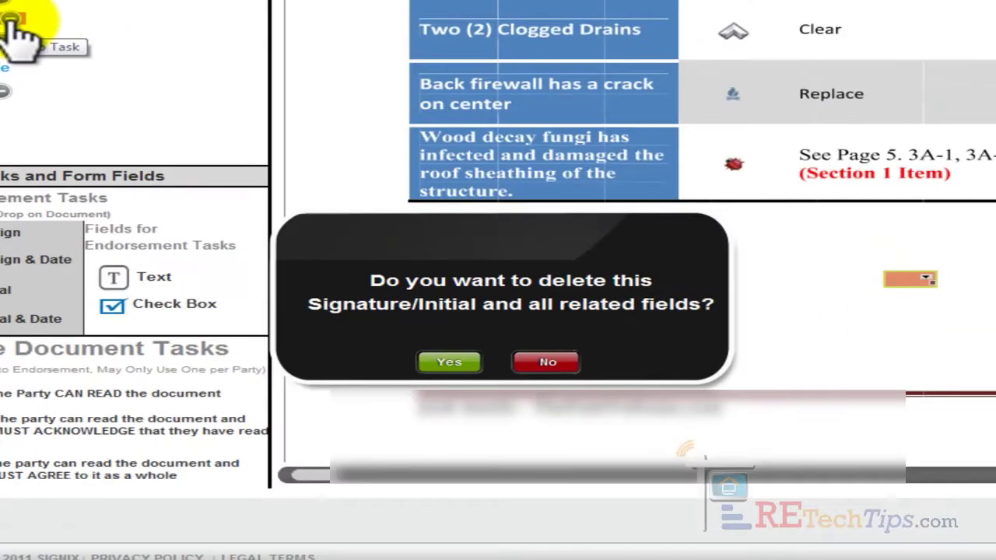
left_click(445, 360)
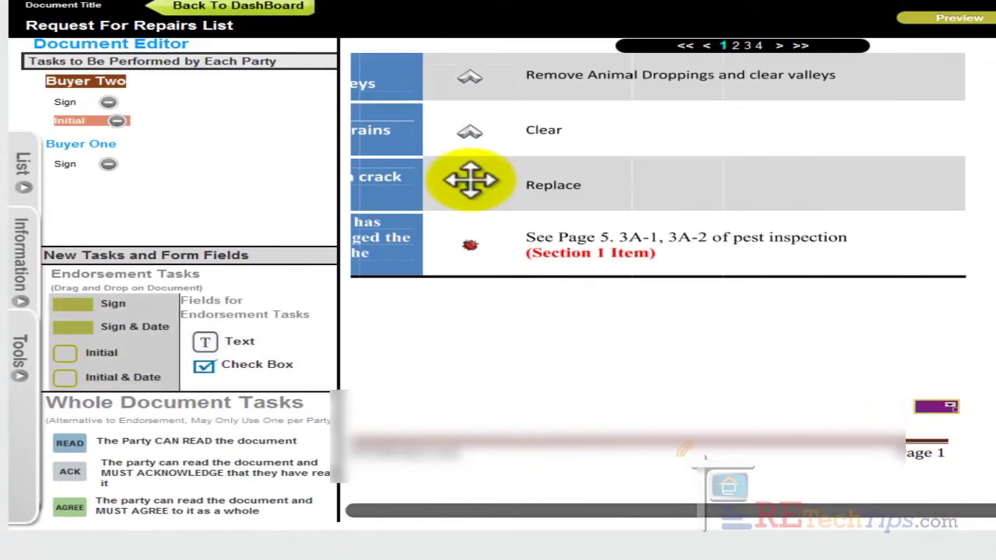
left_click(117, 120)
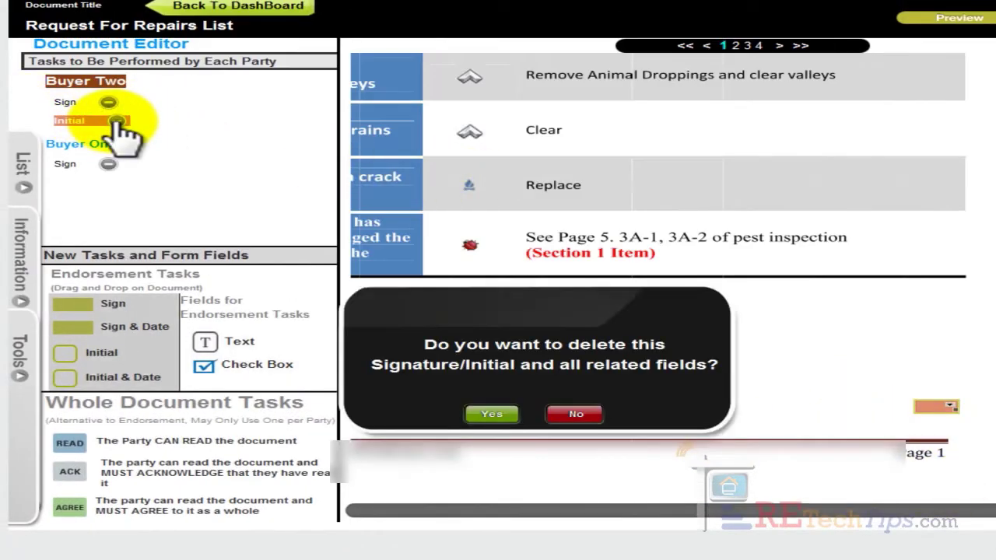
left_click(503, 418)
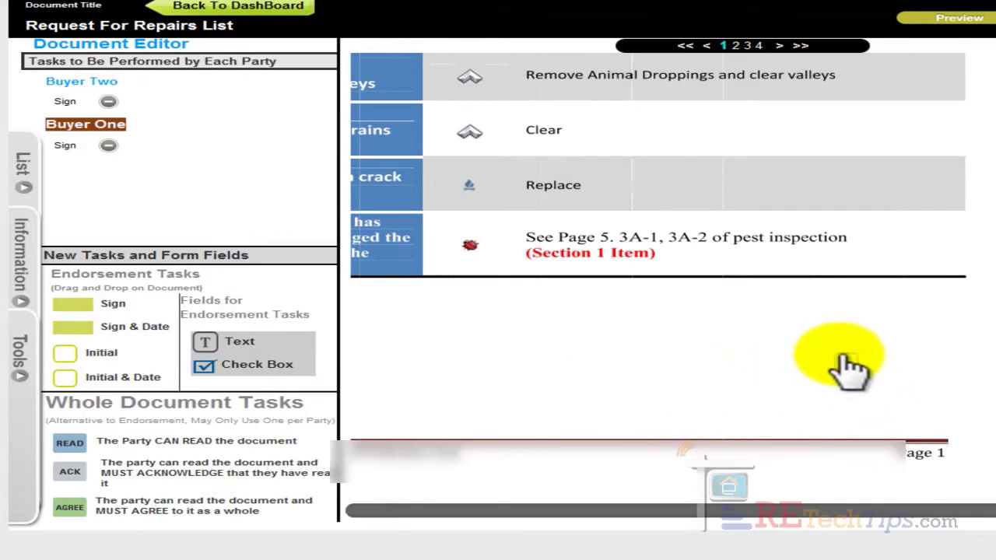
Place one initial field for Buyer One and one for Buyer Two at page 1's lower right.
left_click(895, 373)
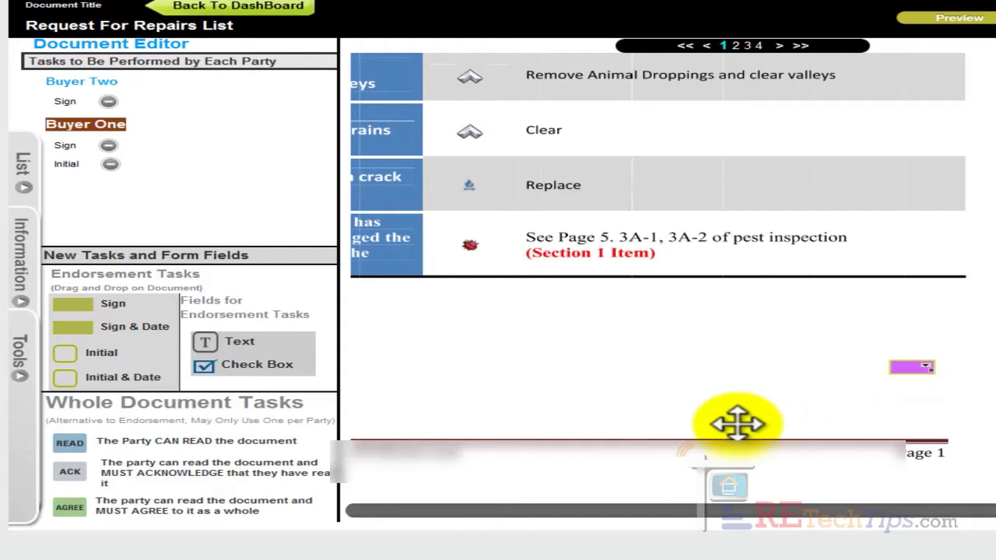
left_click(104, 82)
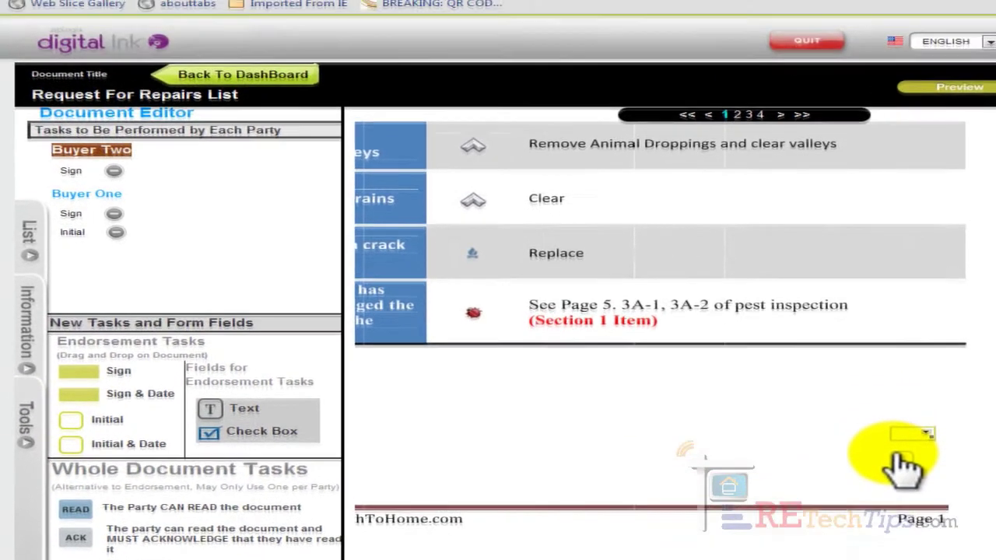
left_click(909, 368)
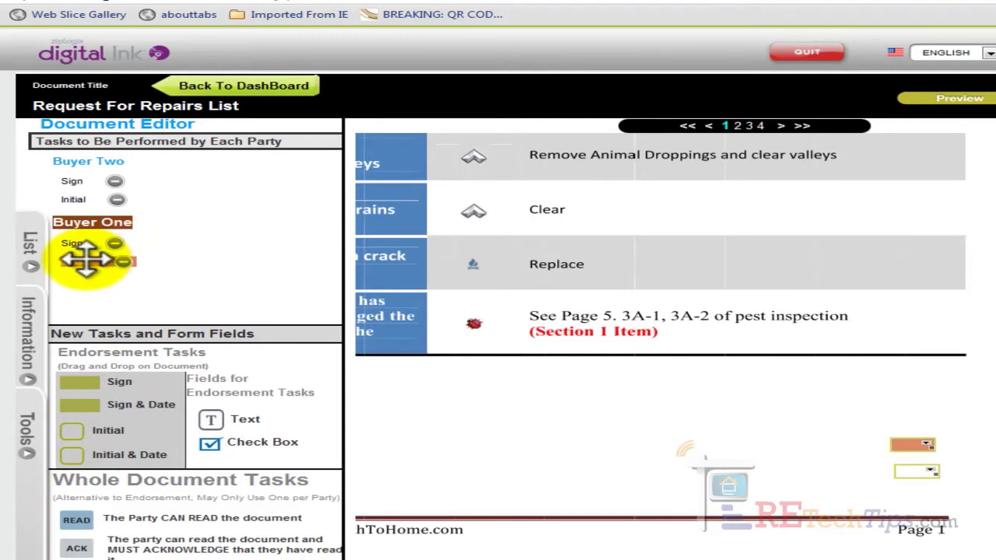
left_click(913, 473)
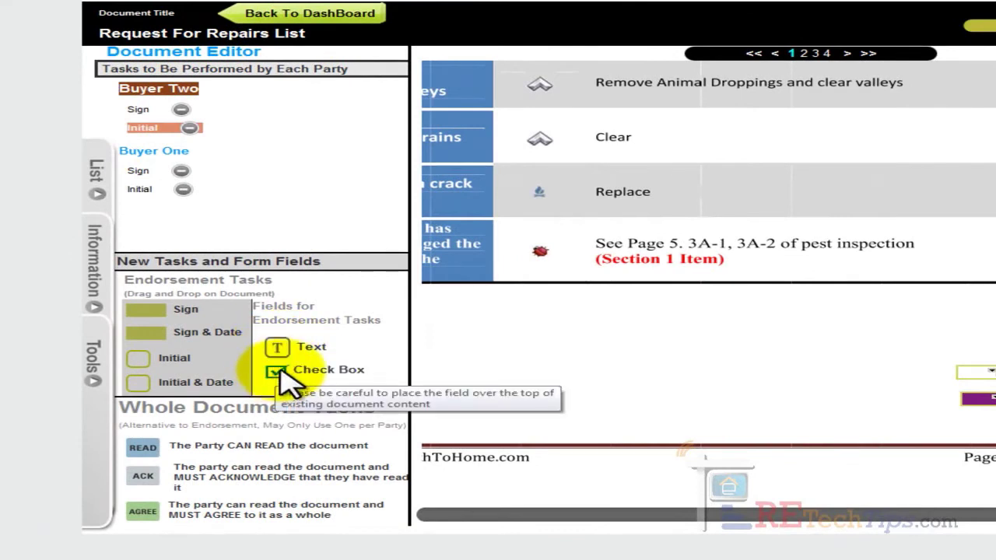
Drop a Check Box field and a Text field onto page 1 below the repairs table.
left_click_drag(281, 376, 538, 330)
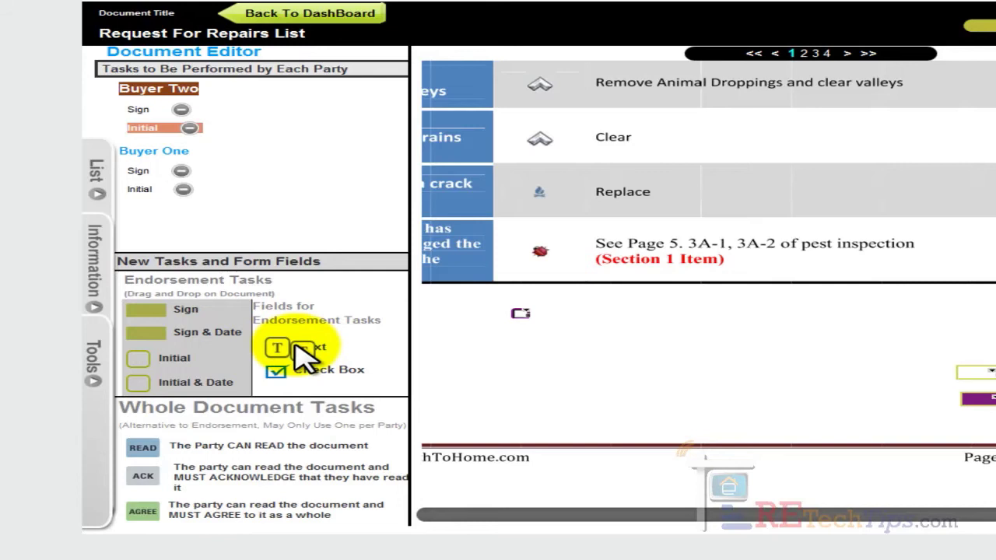
left_click_drag(302, 357, 530, 360)
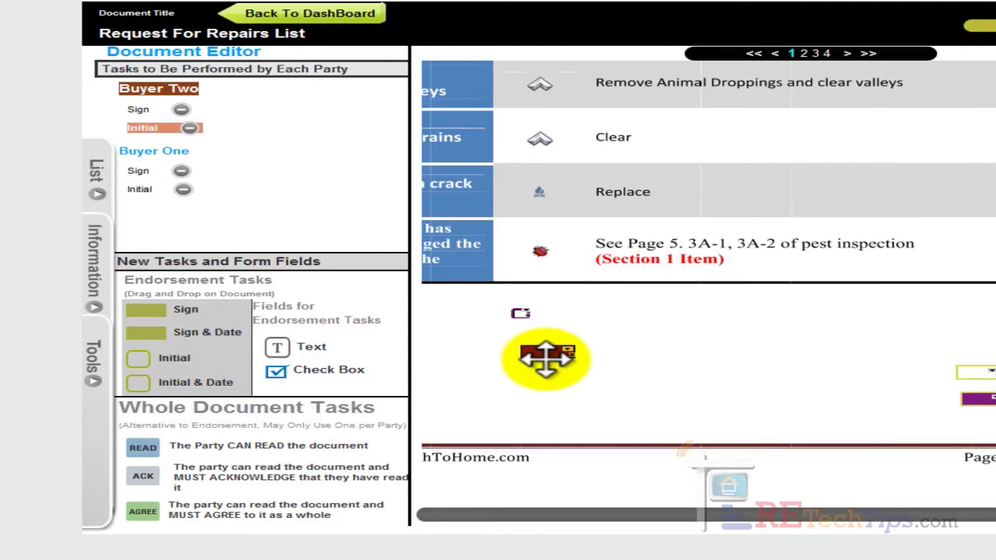
left_click(546, 357)
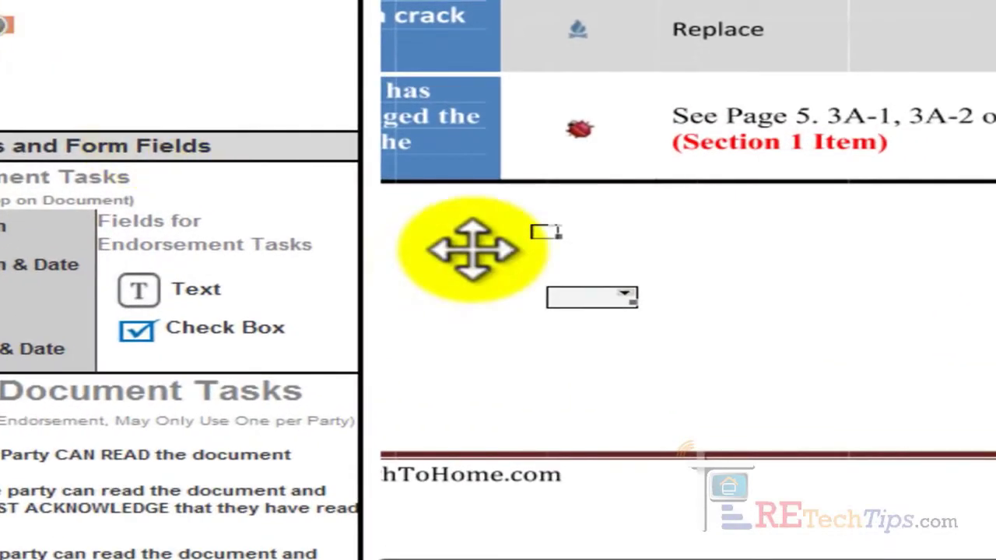
Delete the new check box field below the repairs table.
right_click(556, 228)
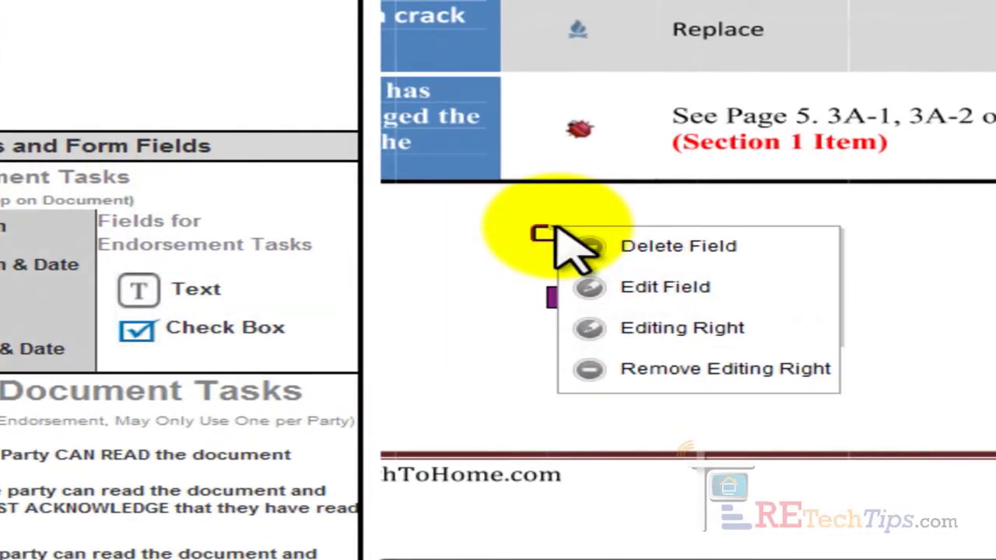
left_click(751, 258)
left_click(615, 378)
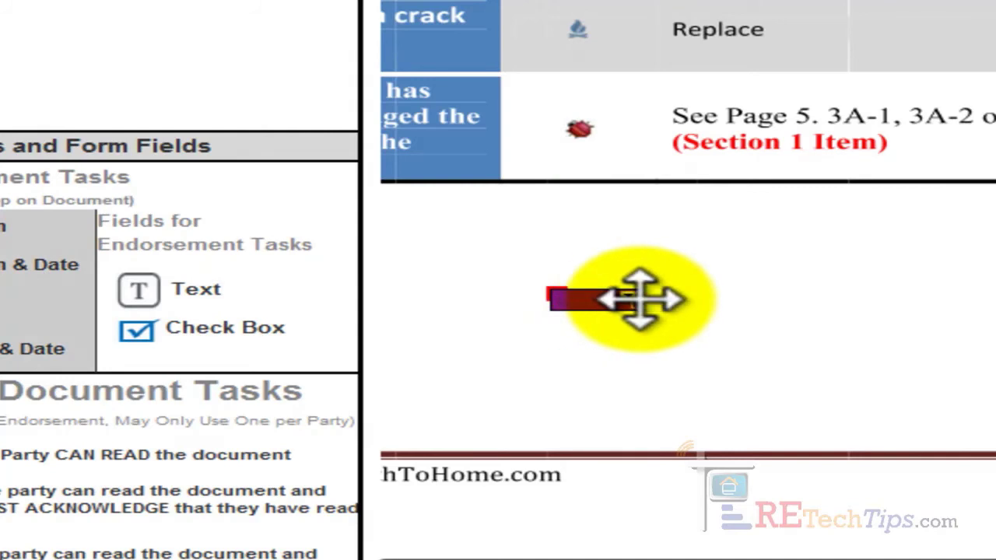
Delete the new text field, nudge the lower-right initial fields, and return to the dashboard.
left_click(627, 295)
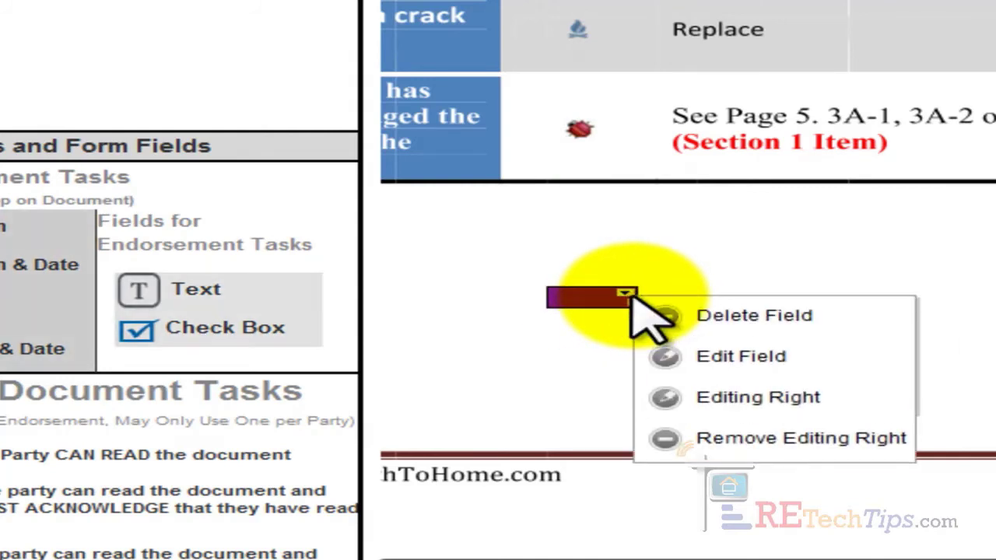
left_click(776, 320)
left_click(613, 380)
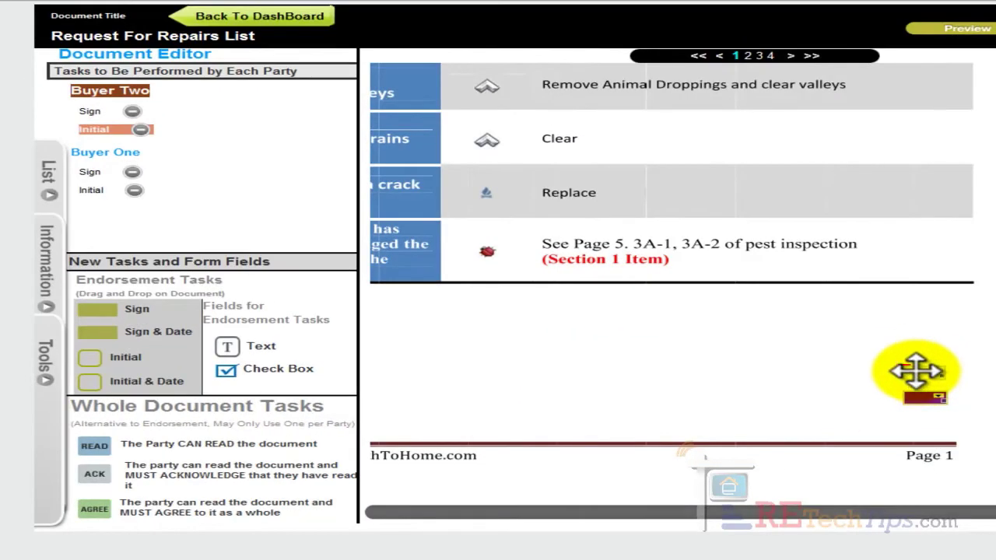
left_click_drag(917, 371, 942, 393)
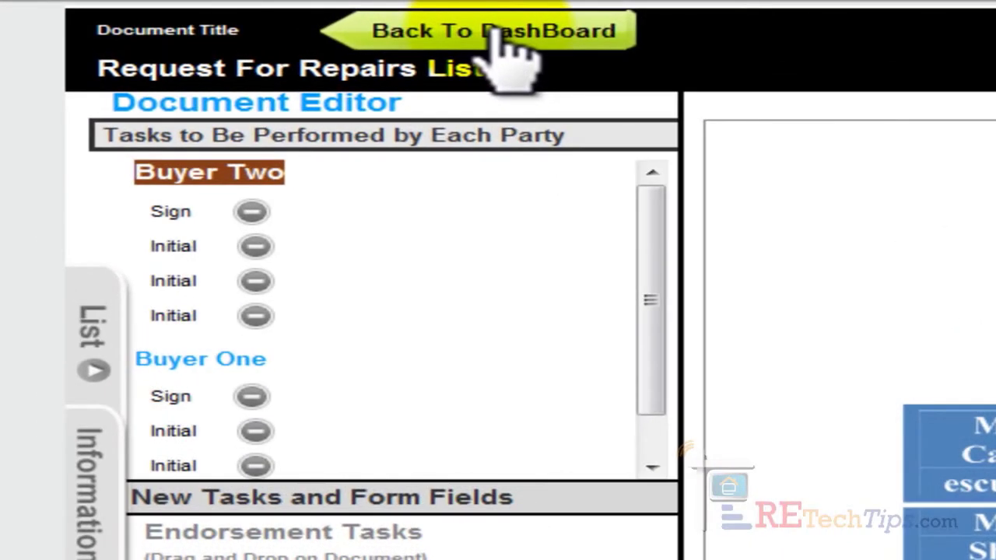
left_click(505, 56)
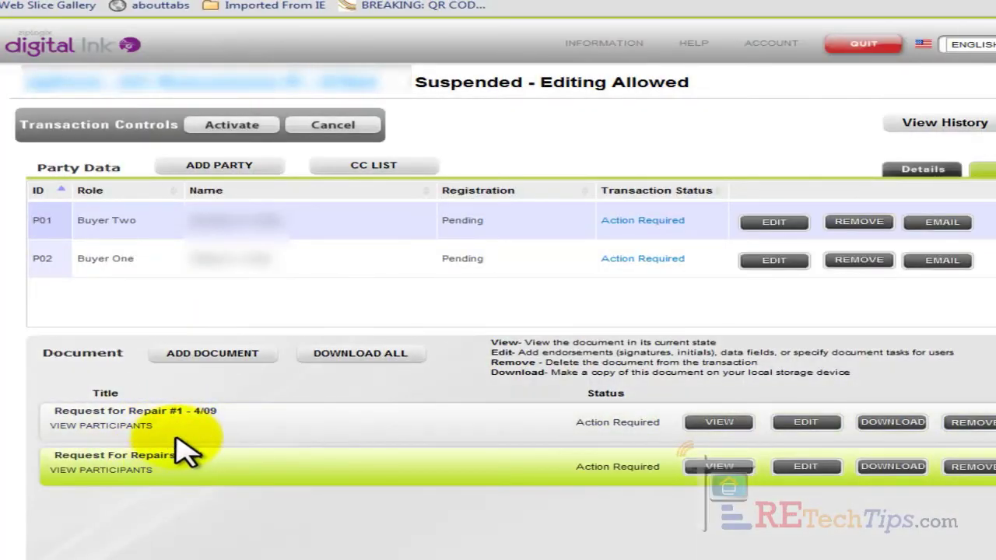
Activate the transaction from Transaction Controls and dismiss the activation confirmation.
left_click(236, 131)
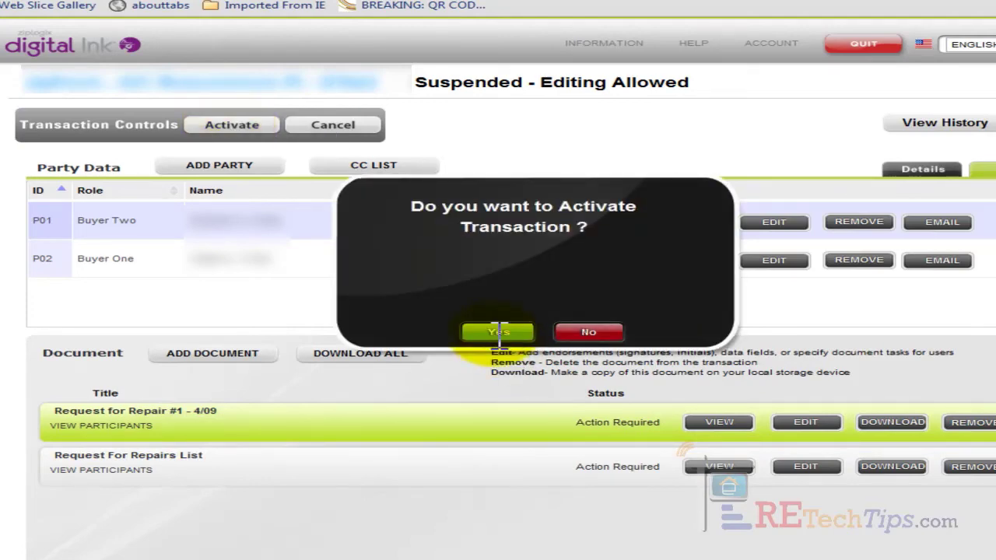
left_click(499, 332)
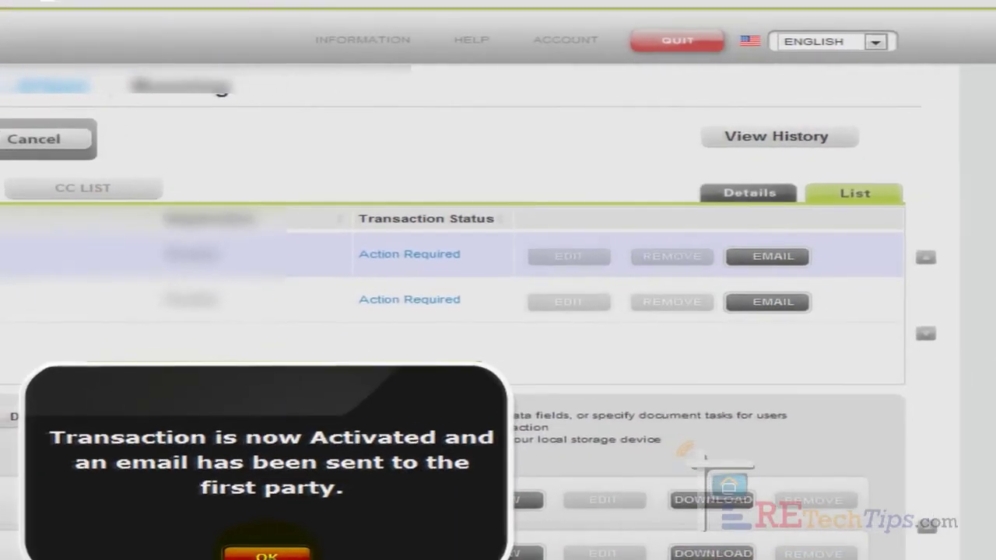
left_click(525, 469)
Quit Digital Ink and open the Request for Repair form's eSign Check Status.
left_click(674, 46)
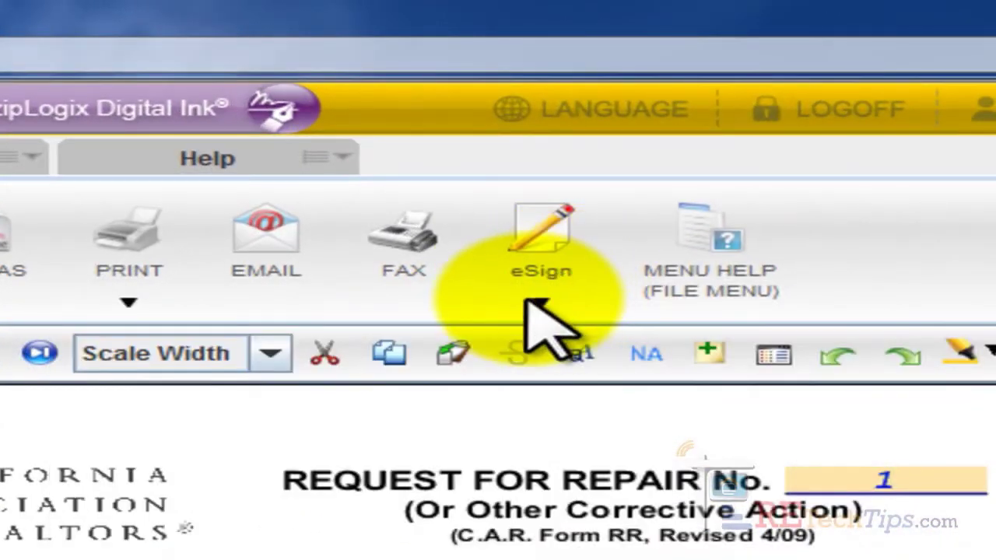
left_click(535, 299)
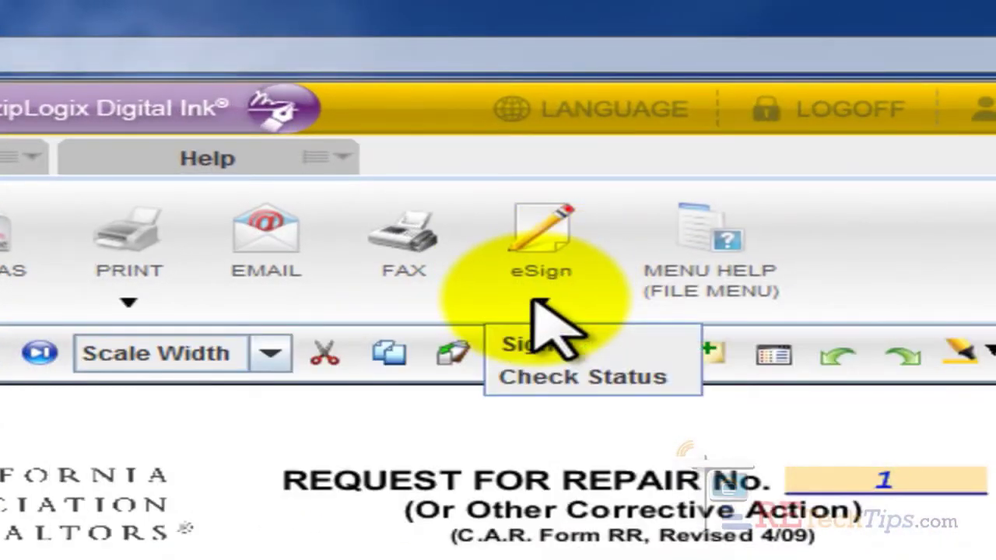
left_click(585, 382)
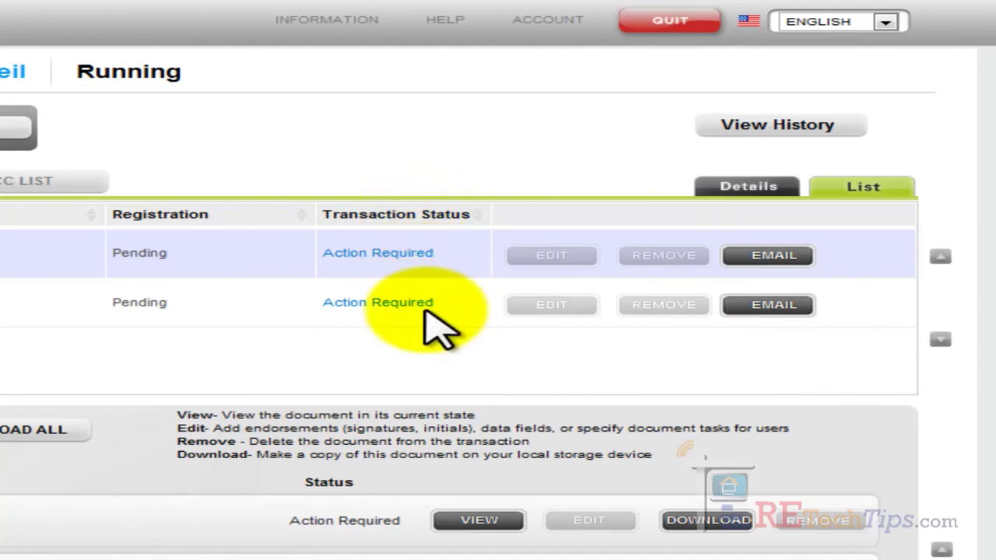
Show Buyer Two's pending tasks: sign Request for Repair #1, sign and initial the Repairs List.
left_click(417, 257)
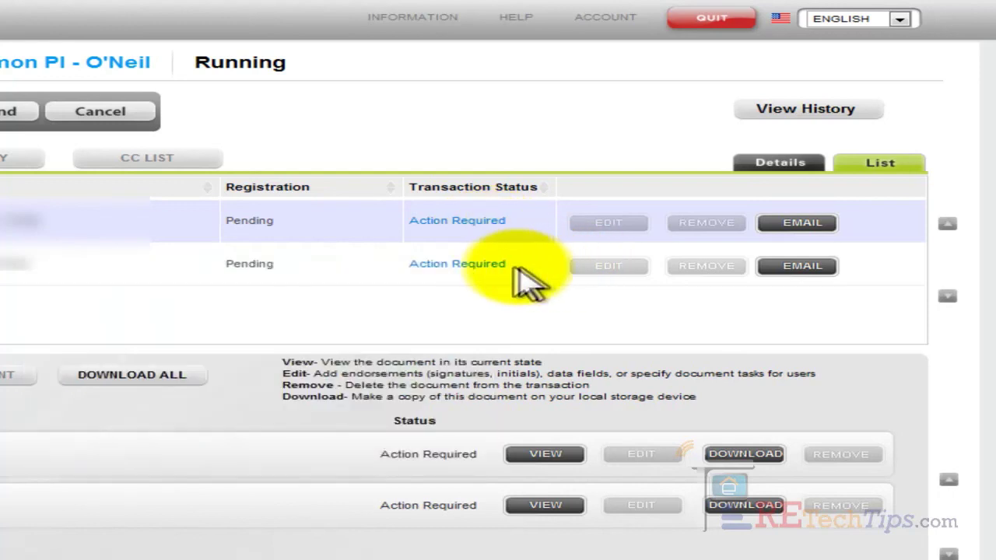
mouse_move(496, 269)
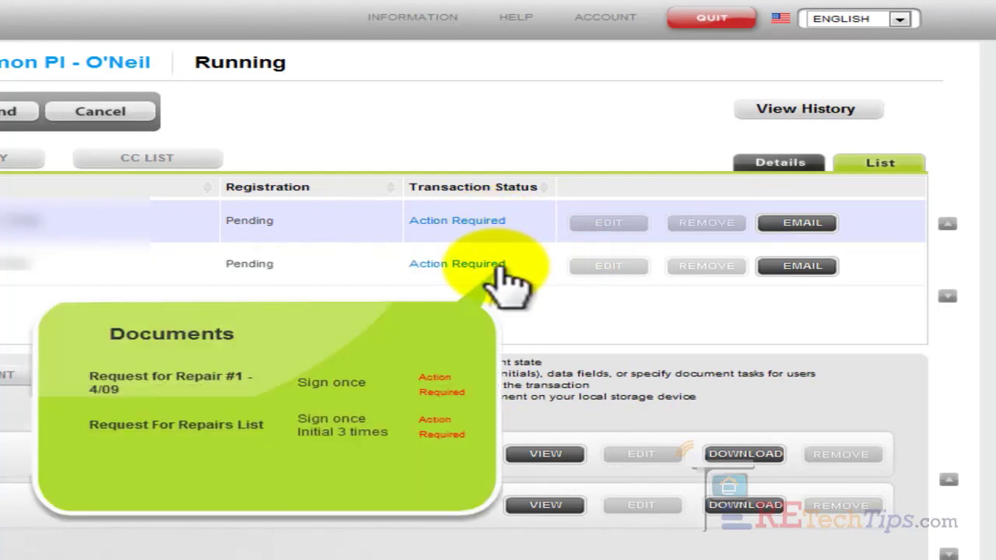